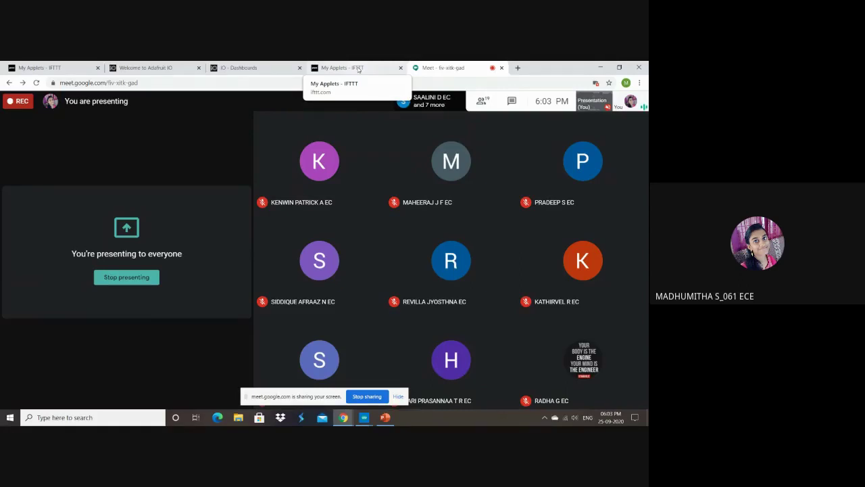
Search Google for "ifttt" in a new browser tab and open the IFTTT website
{"action": "left_click", "coordinate": [358, 70]}
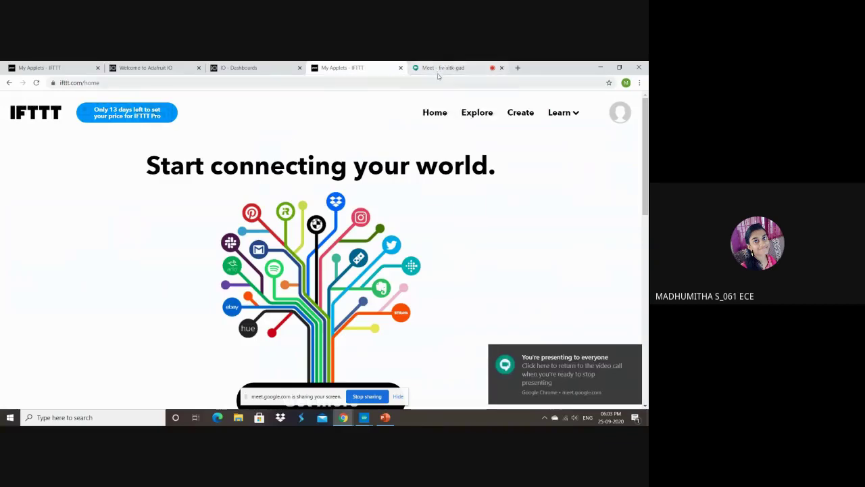
{"action": "left_click", "coordinate": [516, 68]}
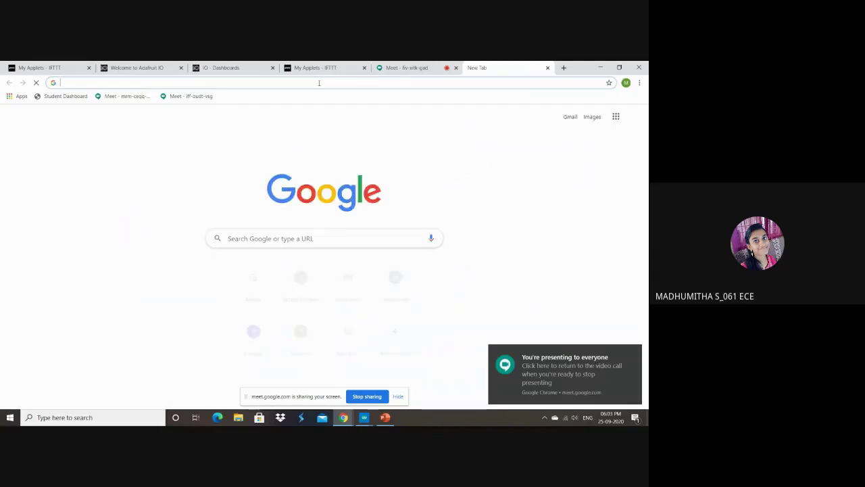
{"action": "type", "text": "ww"}
{"action": "key", "text": "Return"}
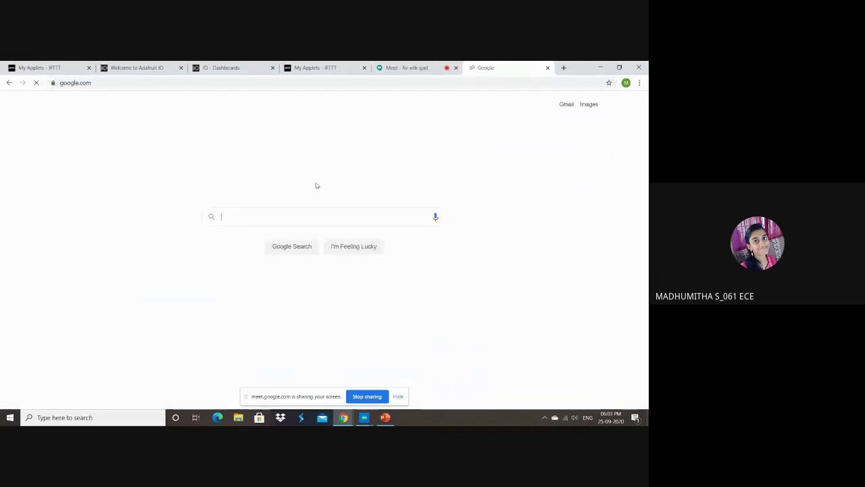
{"action": "type", "text": "ifttt"}
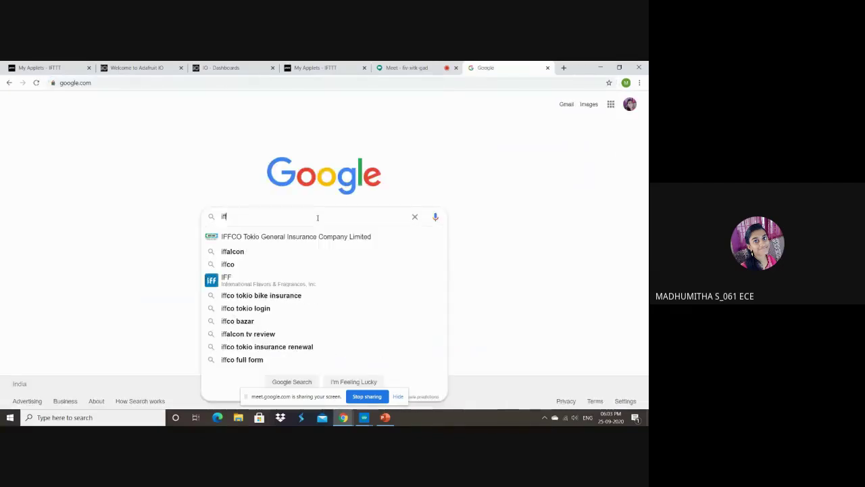
{"action": "key", "text": "Return"}
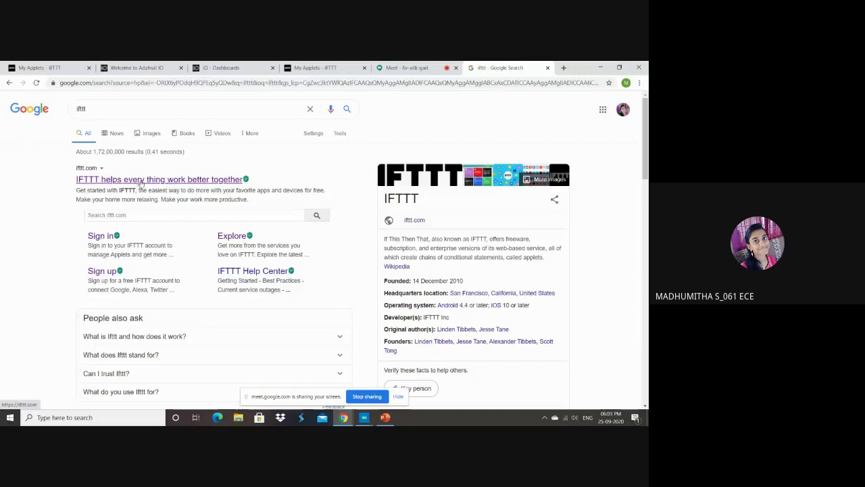
{"action": "left_click", "coordinate": [161, 180]}
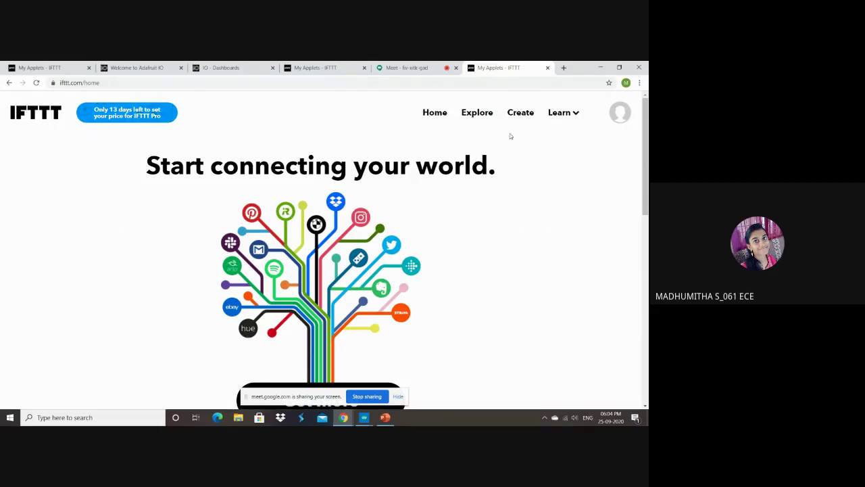
Check the Google Meet call, then hide the screen-sharing notice on the IFTTT page and view the account options
{"action": "left_click", "coordinate": [405, 69]}
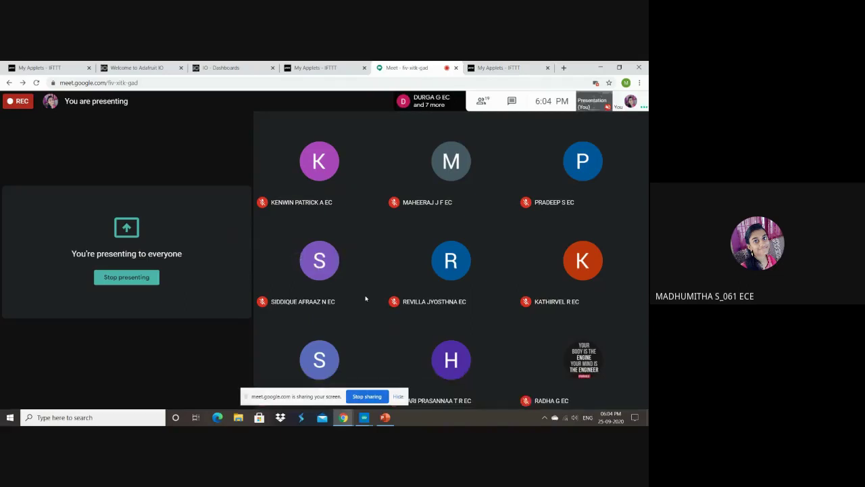
{"action": "left_click", "coordinate": [500, 67]}
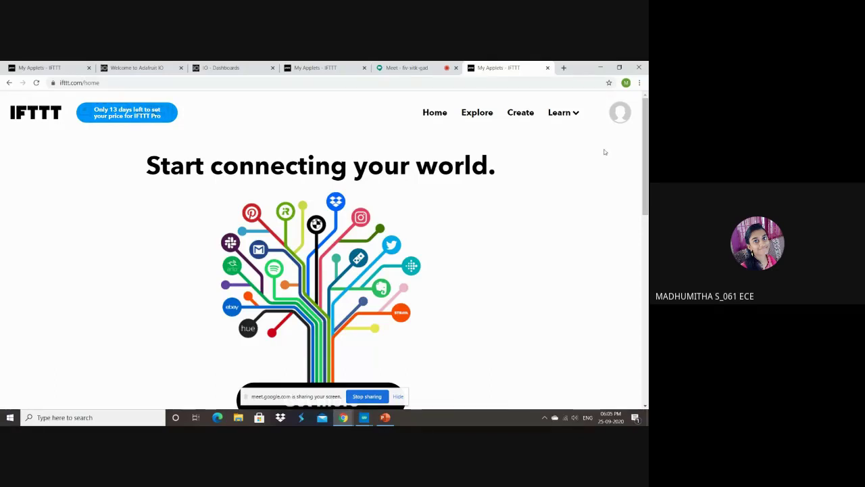
{"action": "left_click", "coordinate": [398, 396]}
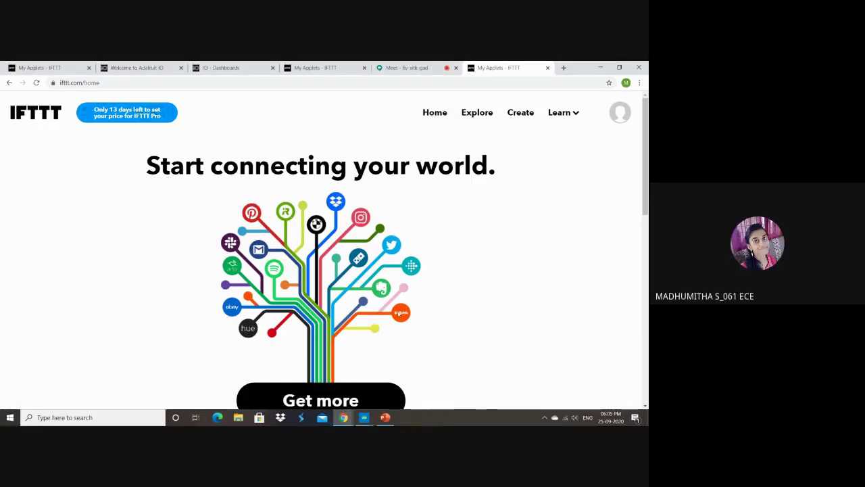
{"action": "left_click", "coordinate": [621, 115]}
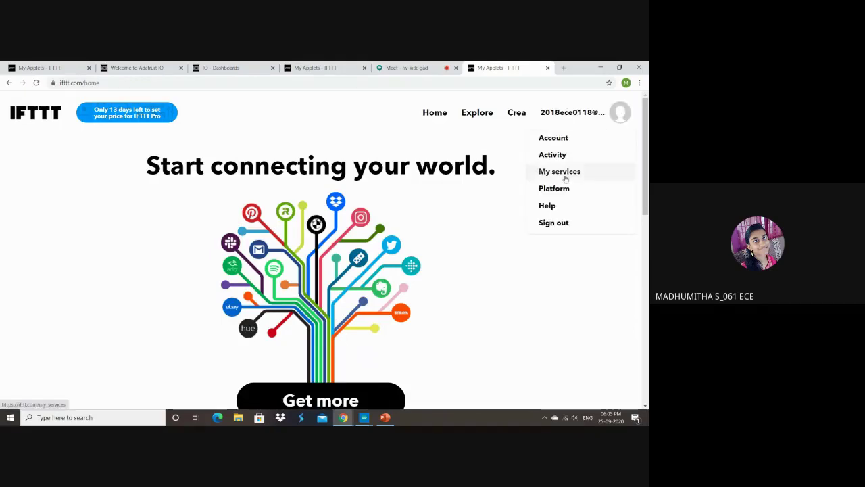
{"action": "left_click", "coordinate": [522, 268]}
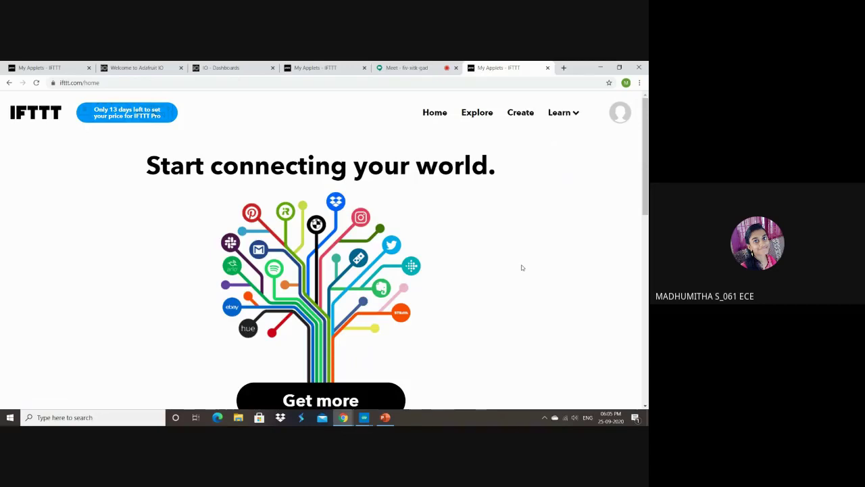
Check the Google Meet call for participants' responses and return to the IFTTT home page
{"action": "left_click", "coordinate": [409, 67]}
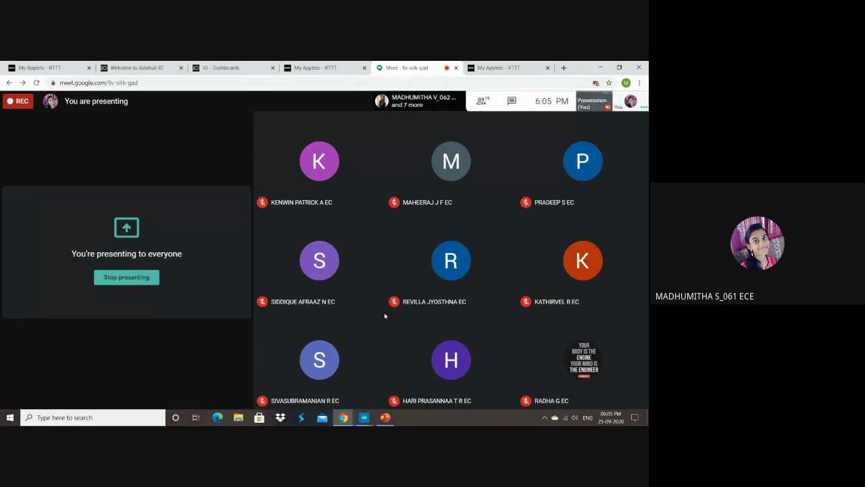
{"action": "left_click", "coordinate": [492, 69]}
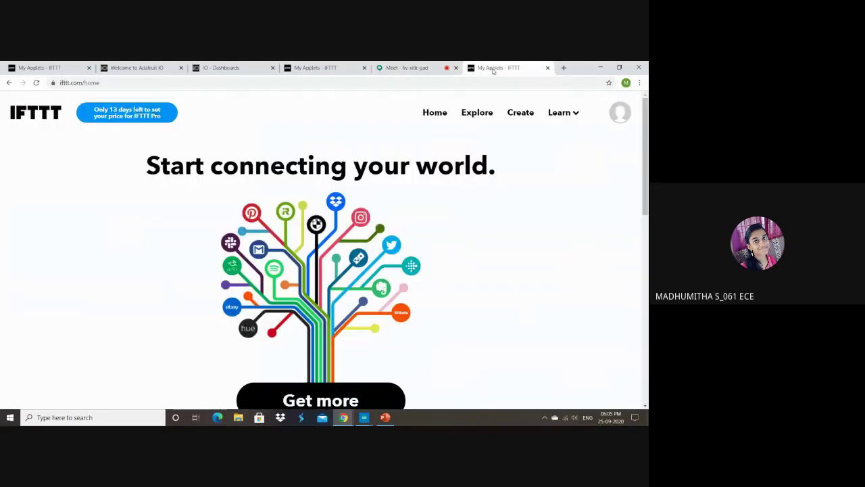
{"action": "left_click", "coordinate": [422, 69]}
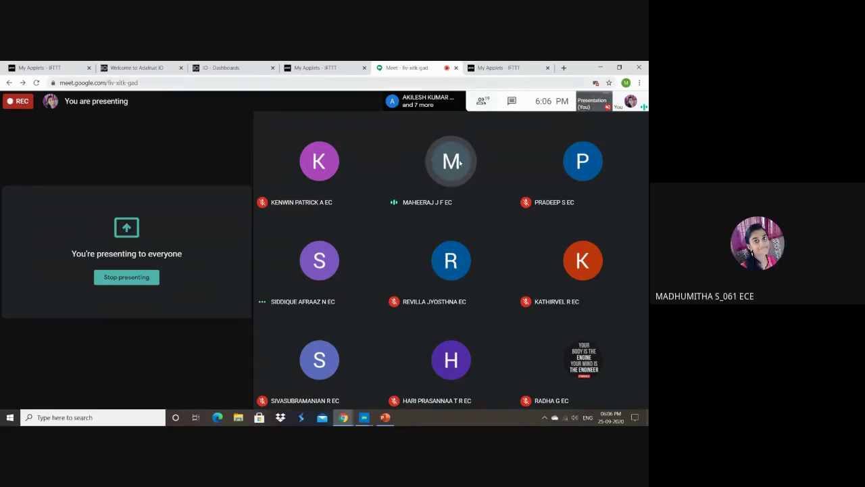
{"action": "mouse_move", "coordinate": [450, 155]}
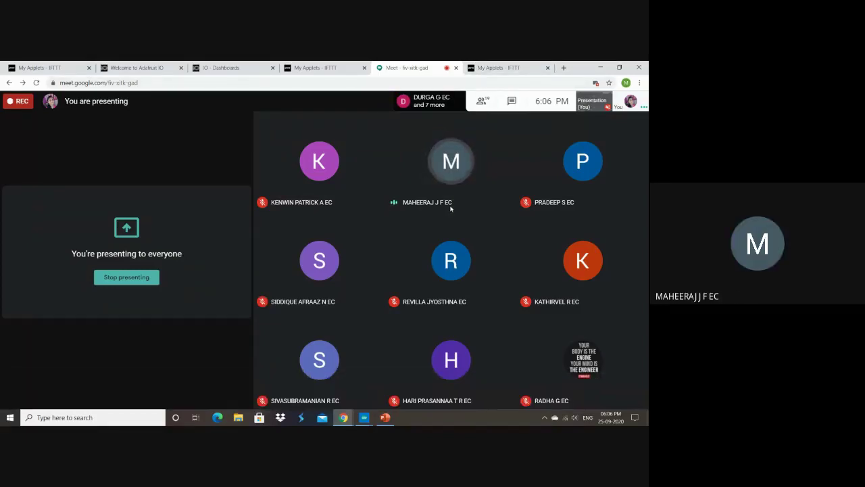
{"action": "mouse_move", "coordinate": [458, 183]}
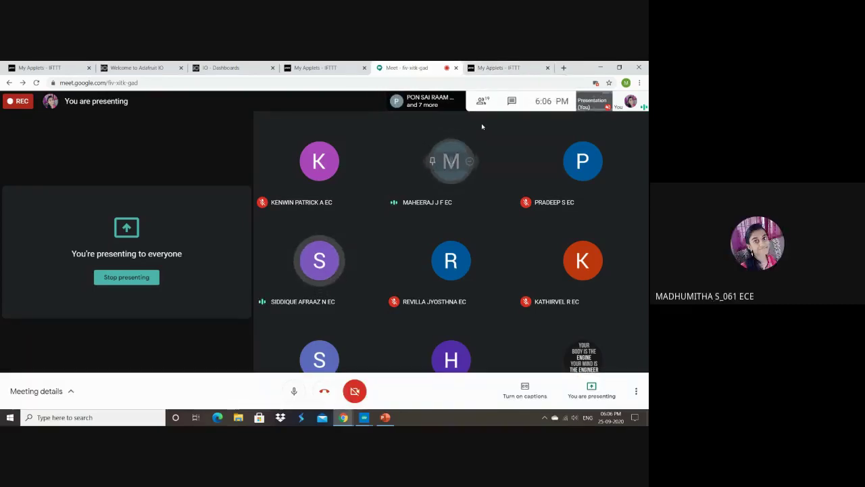
{"action": "left_click", "coordinate": [519, 65]}
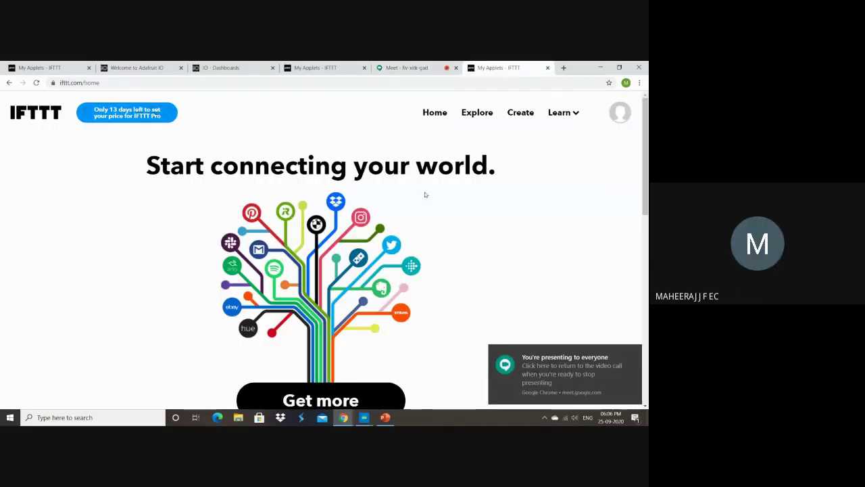
{"action": "left_click", "coordinate": [413, 67]}
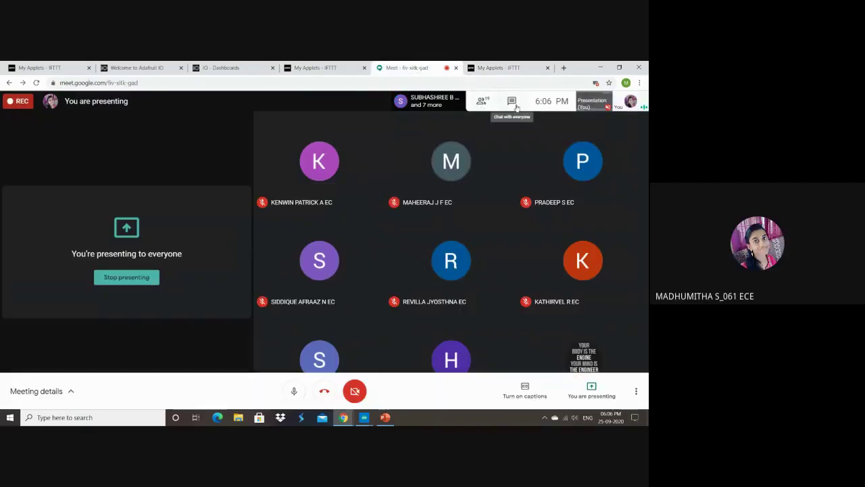
{"action": "left_click", "coordinate": [503, 66]}
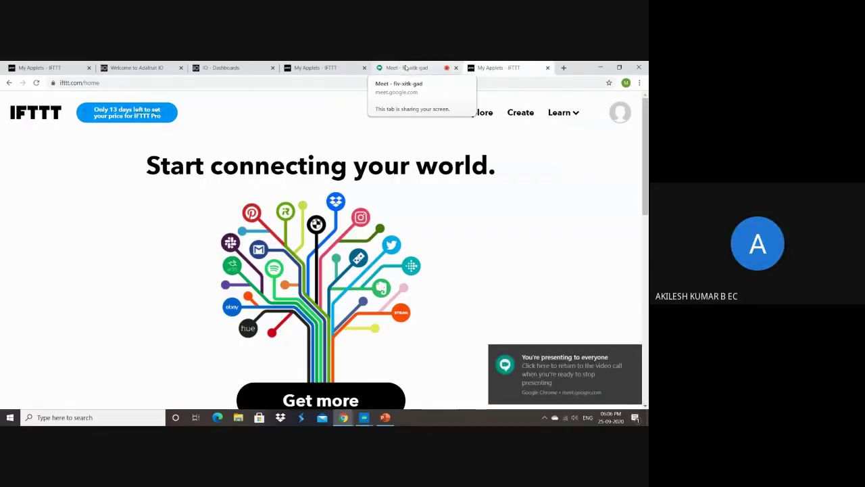
{"action": "left_click", "coordinate": [406, 67]}
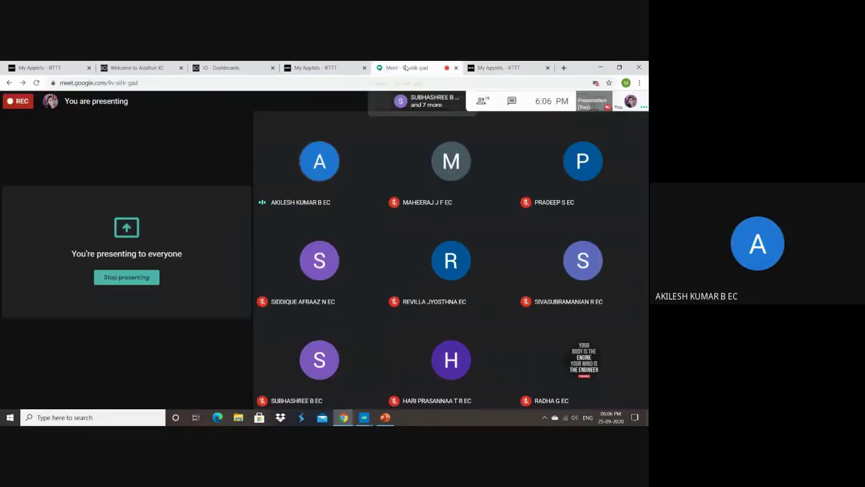
{"action": "left_click", "coordinate": [496, 68]}
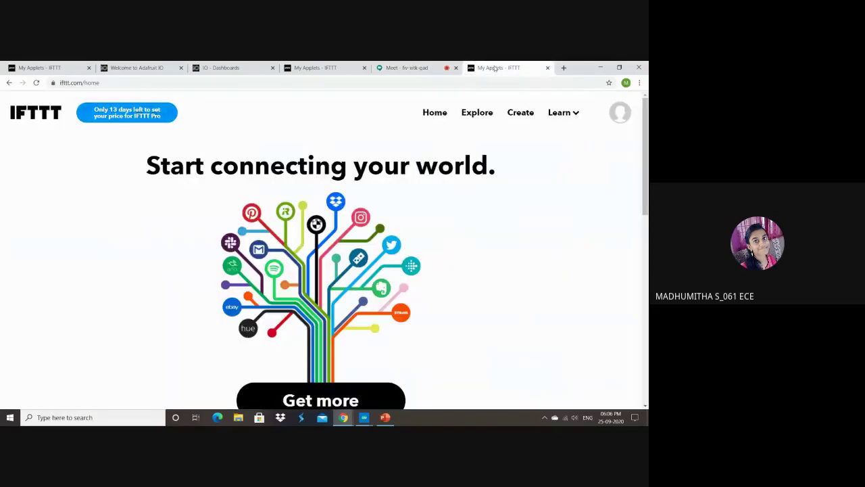
Start creating a new applet and open the service selection for its If This condition
{"action": "left_click", "coordinate": [524, 118]}
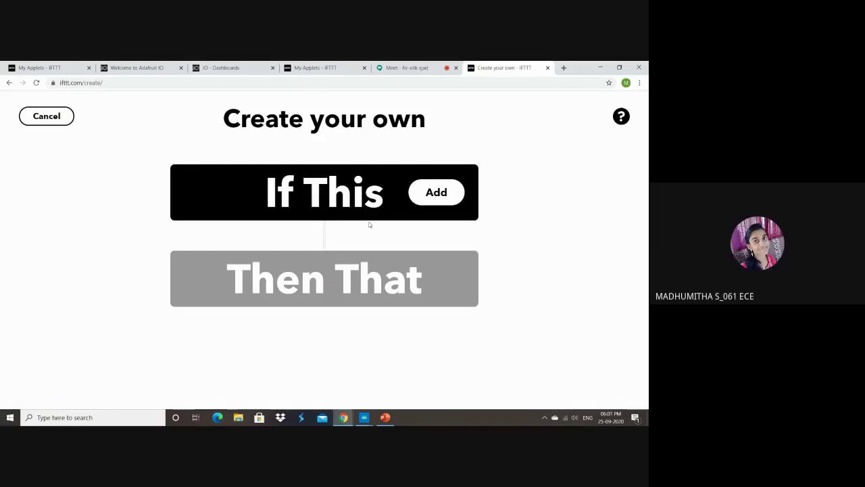
{"action": "left_click", "coordinate": [424, 198]}
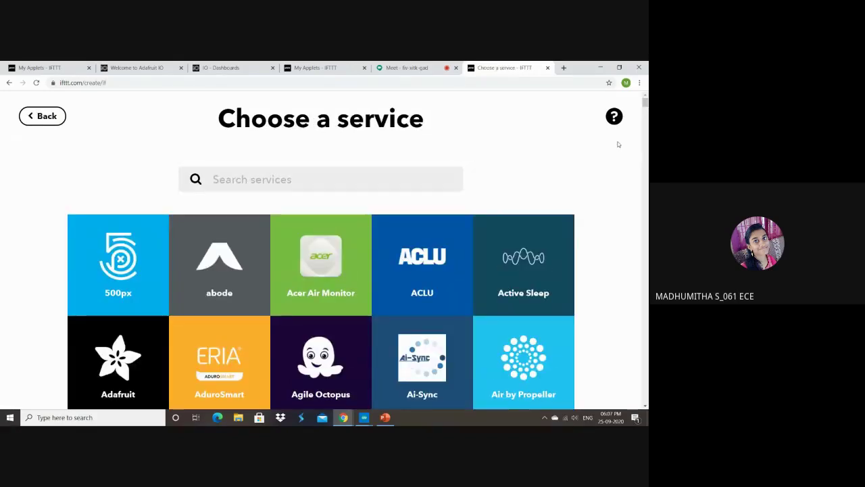
Browse the catalogue of services available for the applet's If This condition
{"action": "scroll", "coordinate": [618, 144], "scroll_direction": "down", "scroll_amount": 12}
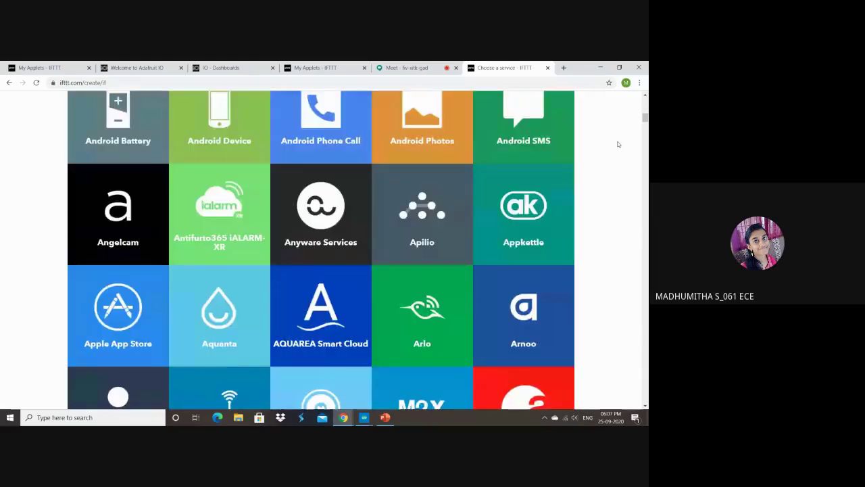
{"action": "scroll", "coordinate": [618, 144], "scroll_direction": "down", "scroll_amount": 8}
{"action": "scroll", "coordinate": [618, 144], "scroll_direction": "up", "scroll_amount": 6}
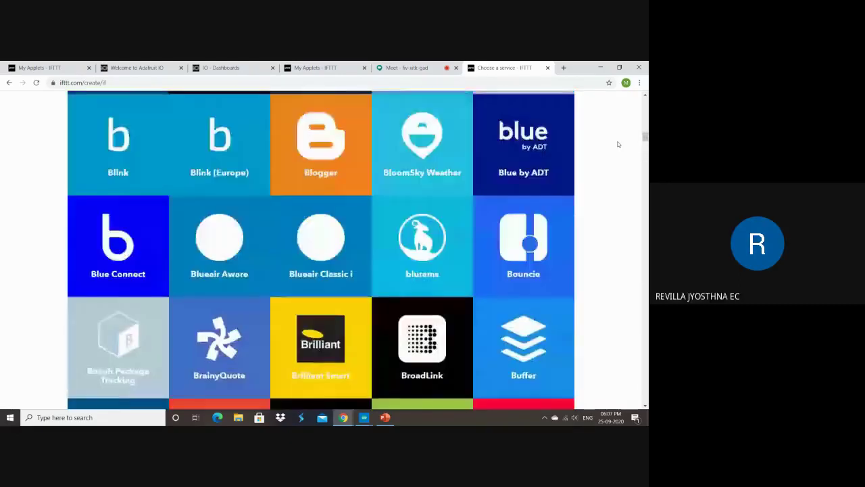
{"action": "scroll", "coordinate": [618, 144], "scroll_direction": "up", "scroll_amount": 14}
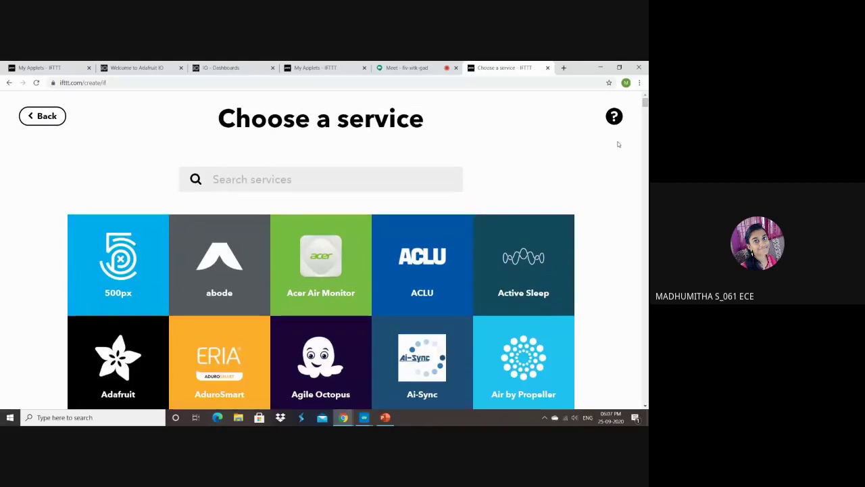
{"action": "scroll", "coordinate": [618, 144], "scroll_direction": "down", "scroll_amount": 15}
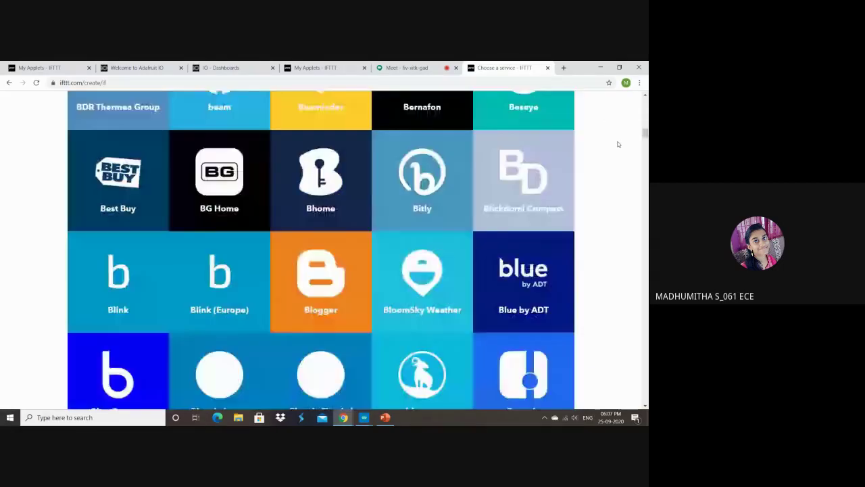
{"action": "scroll", "coordinate": [617, 144], "scroll_direction": "down", "scroll_amount": 3}
{"action": "scroll", "coordinate": [617, 144], "scroll_direction": "down", "scroll_amount": 7}
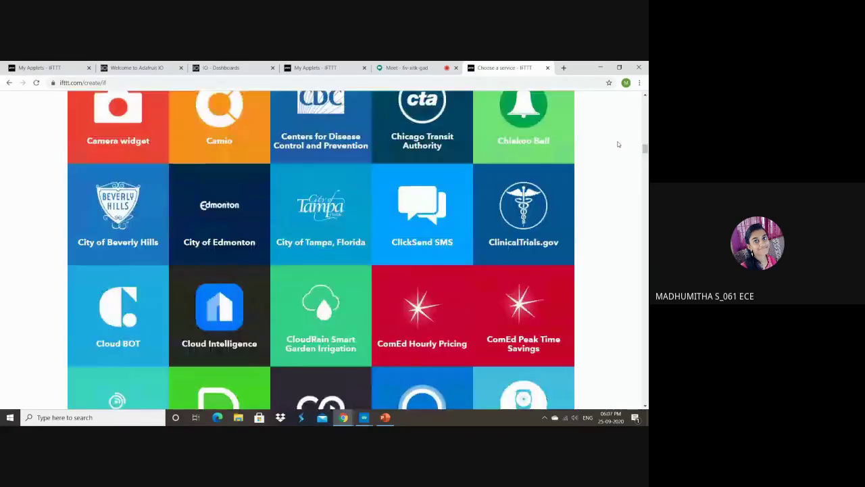
{"action": "scroll", "coordinate": [617, 144], "scroll_direction": "down", "scroll_amount": 20}
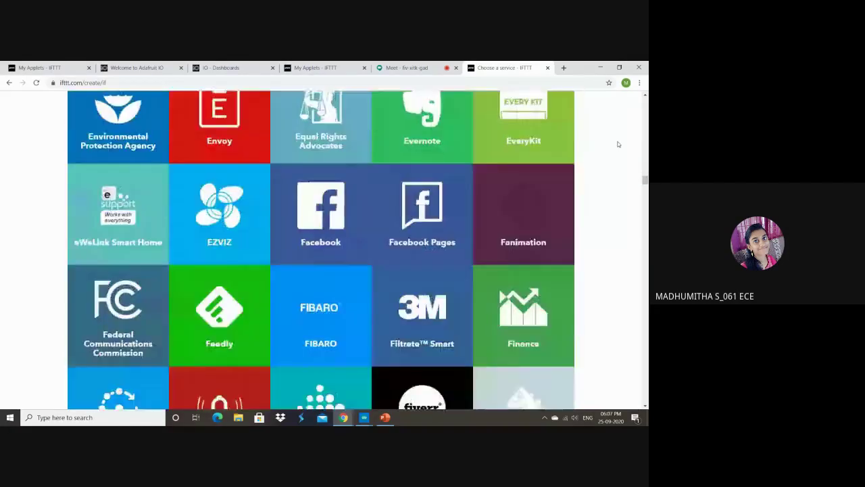
{"action": "scroll", "coordinate": [618, 144], "scroll_direction": "down", "scroll_amount": 12}
{"action": "scroll", "coordinate": [617, 144], "scroll_direction": "down", "scroll_amount": 15}
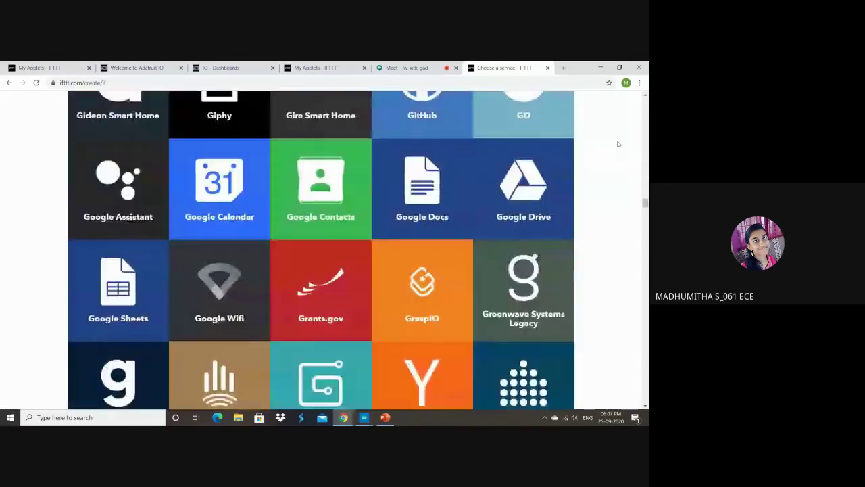
{"action": "scroll", "coordinate": [618, 144], "scroll_direction": "down", "scroll_amount": 15}
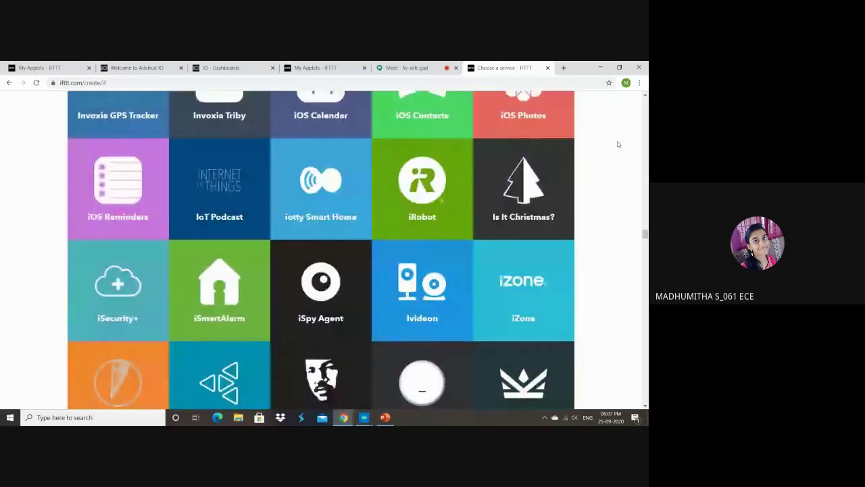
{"action": "scroll", "coordinate": [618, 144], "scroll_direction": "down", "scroll_amount": 5}
{"action": "scroll", "coordinate": [617, 144], "scroll_direction": "up", "scroll_amount": 20}
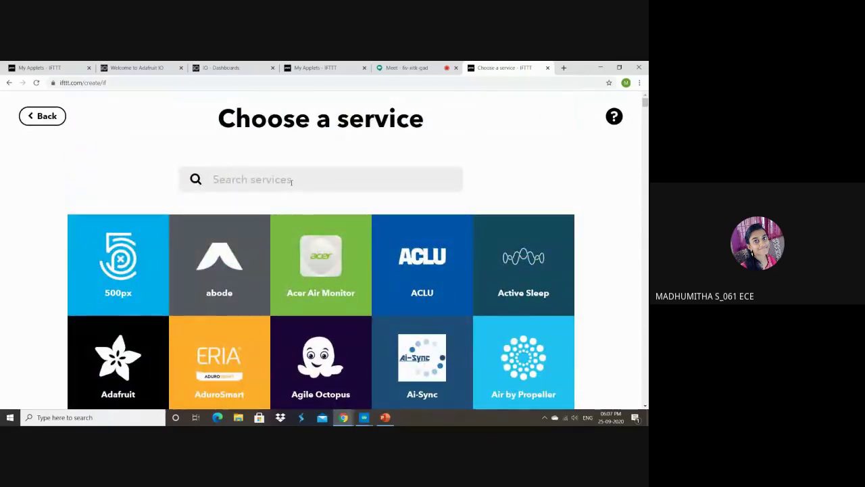
Filter the services by "goo" and choose Google Assistant as the trigger service
{"action": "left_click", "coordinate": [292, 181]}
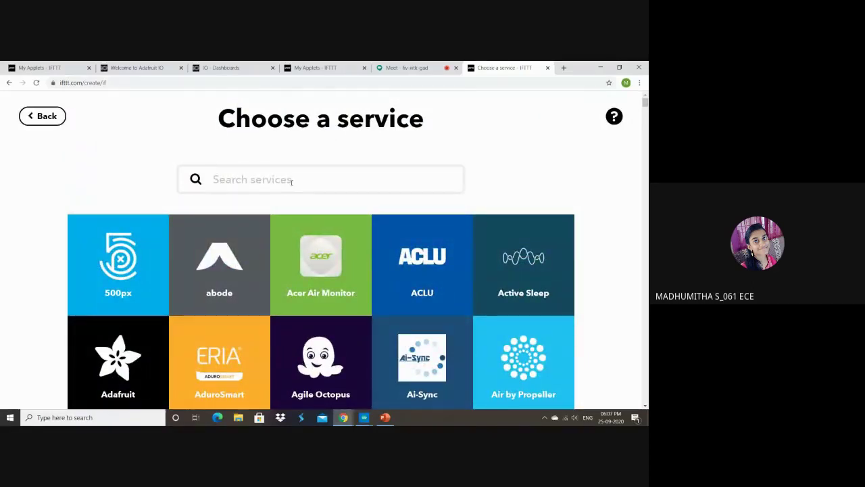
{"action": "type", "text": "goo"}
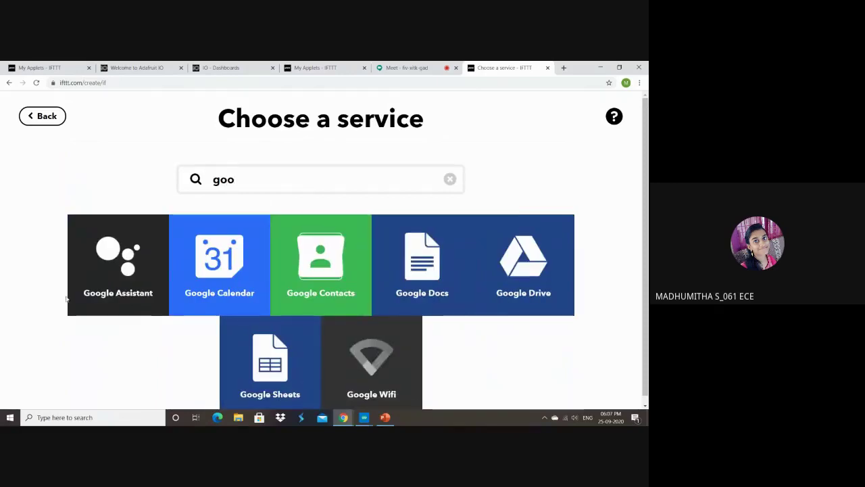
{"action": "left_click", "coordinate": [132, 284]}
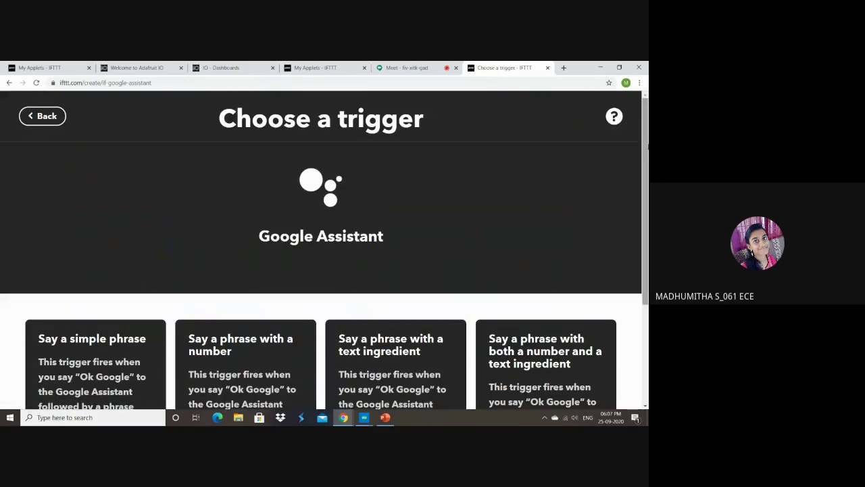
Go back to the service selection, filter the services by "google" and choose Google Assistant again
{"action": "scroll", "coordinate": [647, 145], "scroll_direction": "down", "scroll_amount": 1}
{"action": "scroll", "coordinate": [645, 141], "scroll_direction": "up", "scroll_amount": 1}
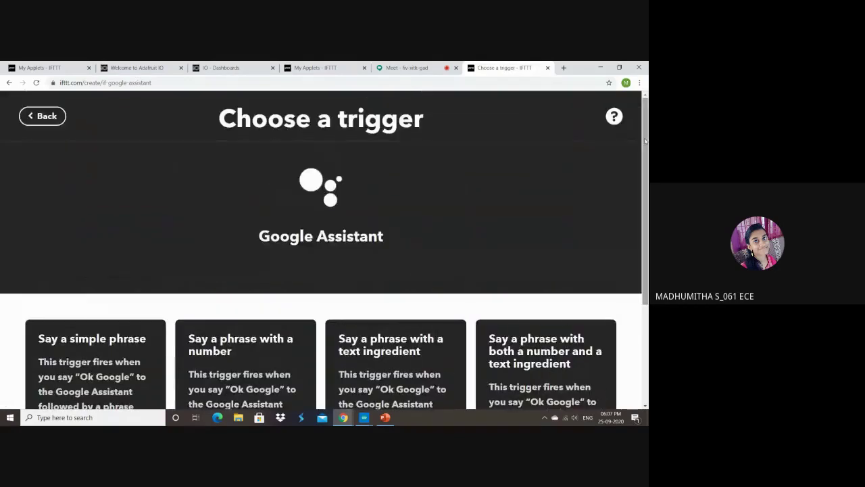
{"action": "left_click", "coordinate": [37, 122]}
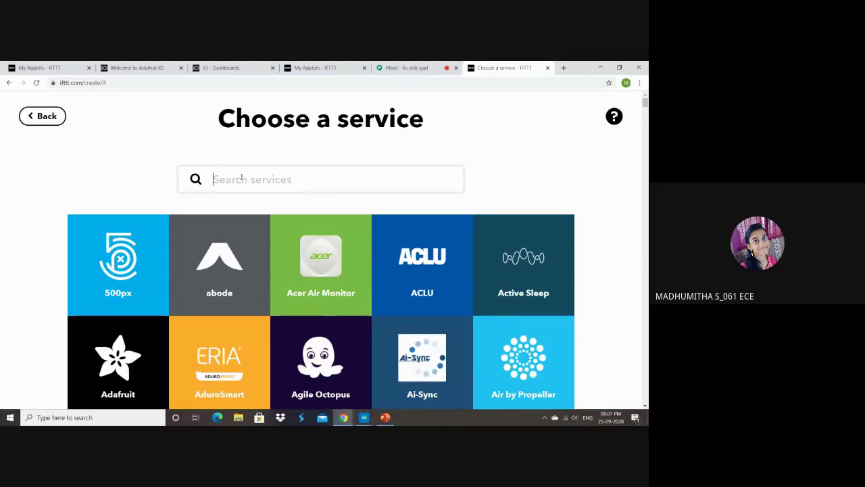
{"action": "type", "text": "google"}
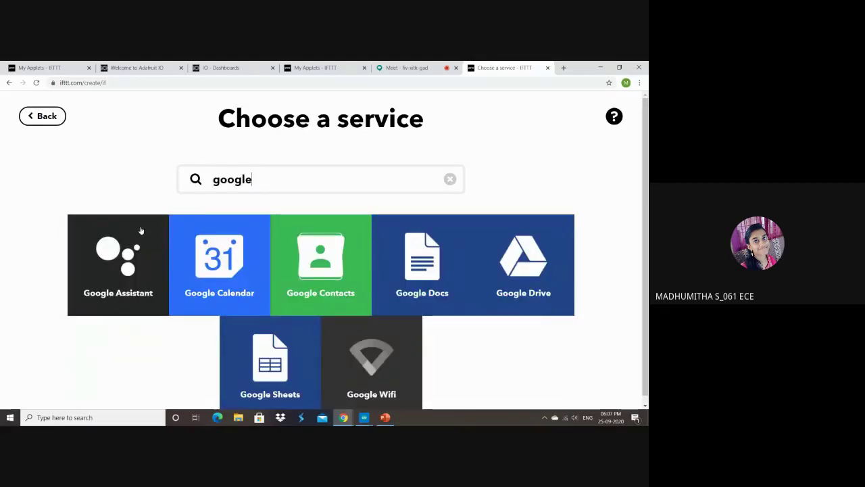
{"action": "left_click", "coordinate": [129, 292]}
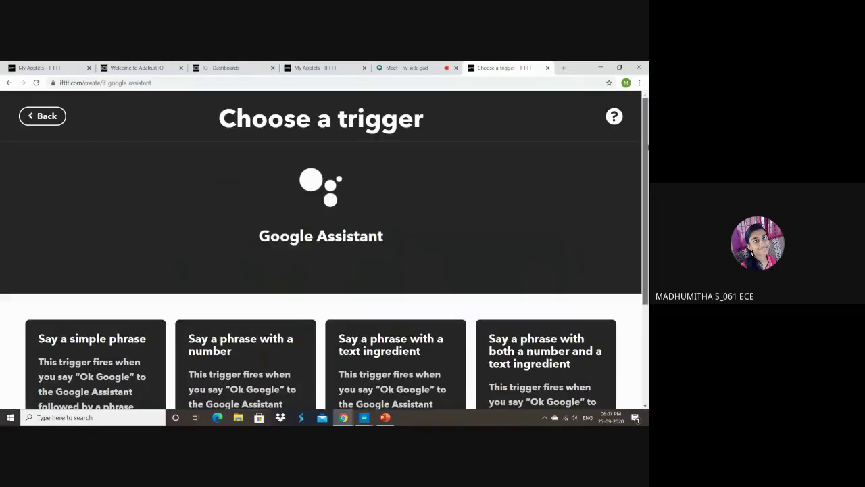
Examine the descriptions of the Google Assistant triggers, from the simple phrase to phrases with a number or text ingredient
{"action": "scroll", "coordinate": [321, 270], "scroll_direction": "down", "scroll_amount": 2}
{"action": "scroll", "coordinate": [321, 271], "scroll_direction": "down", "scroll_amount": 1}
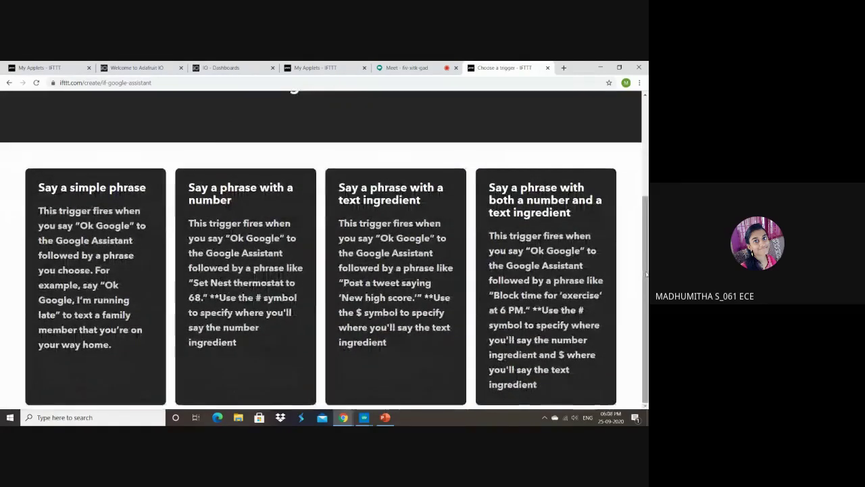
{"action": "scroll", "coordinate": [646, 274], "scroll_direction": "up", "scroll_amount": 1}
{"action": "scroll", "coordinate": [646, 274], "scroll_direction": "down", "scroll_amount": 1}
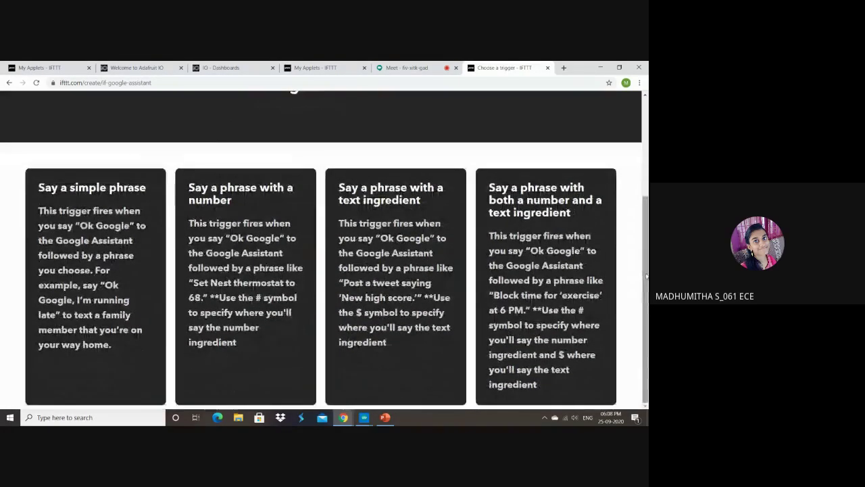
{"action": "scroll", "coordinate": [647, 273], "scroll_direction": "up", "scroll_amount": 1}
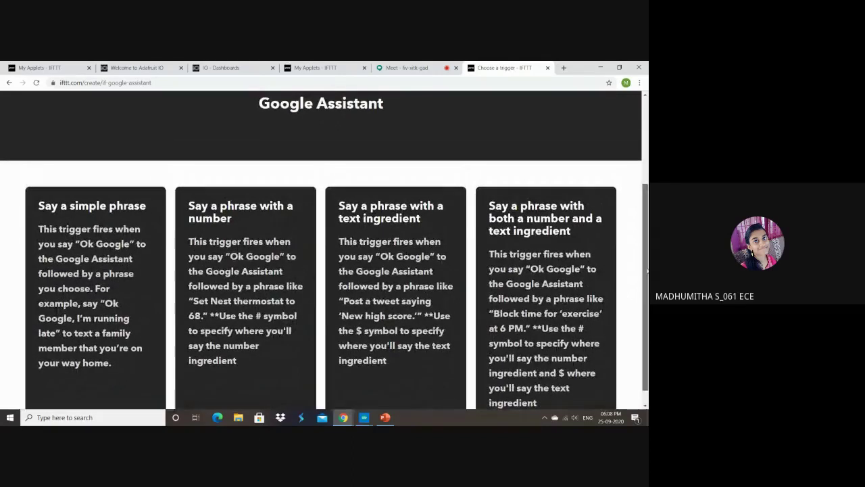
{"action": "scroll", "coordinate": [646, 270], "scroll_direction": "up", "scroll_amount": 2}
{"action": "scroll", "coordinate": [648, 277], "scroll_direction": "down", "scroll_amount": 2}
{"action": "scroll", "coordinate": [647, 276], "scroll_direction": "up", "scroll_amount": 2}
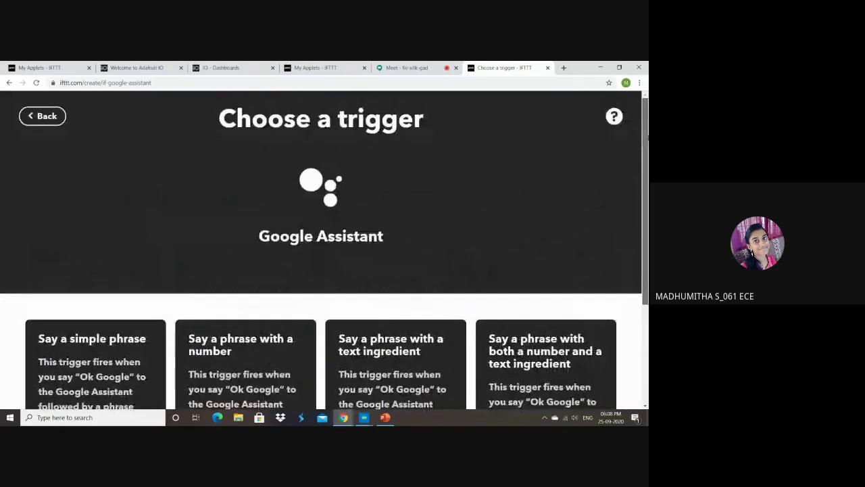
{"action": "scroll", "coordinate": [647, 202], "scroll_direction": "down", "scroll_amount": 2}
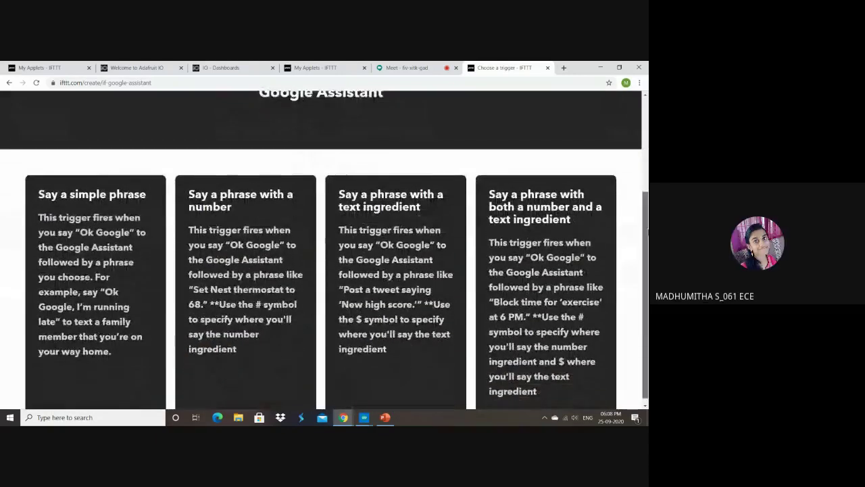
{"action": "scroll", "coordinate": [646, 290], "scroll_direction": "up", "scroll_amount": 1}
{"action": "scroll", "coordinate": [647, 298], "scroll_direction": "down", "scroll_amount": 1}
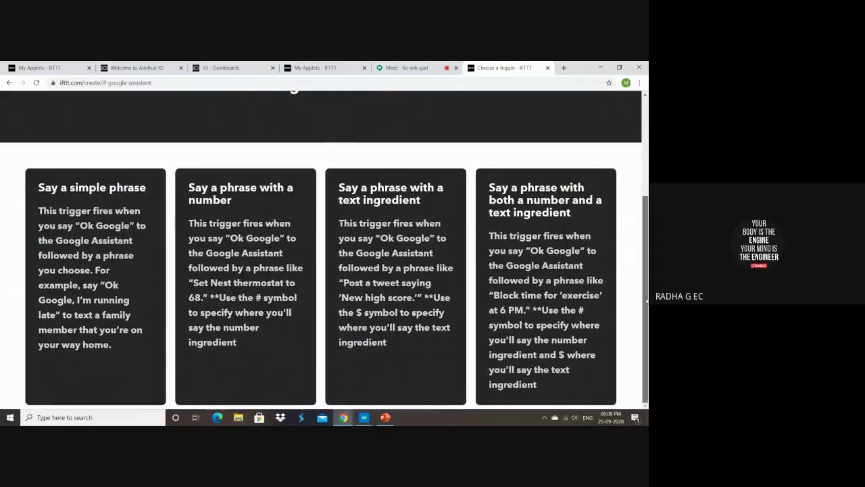
{"action": "left_click_drag", "start_coordinate": [647, 310], "coordinate": [647, 172]}
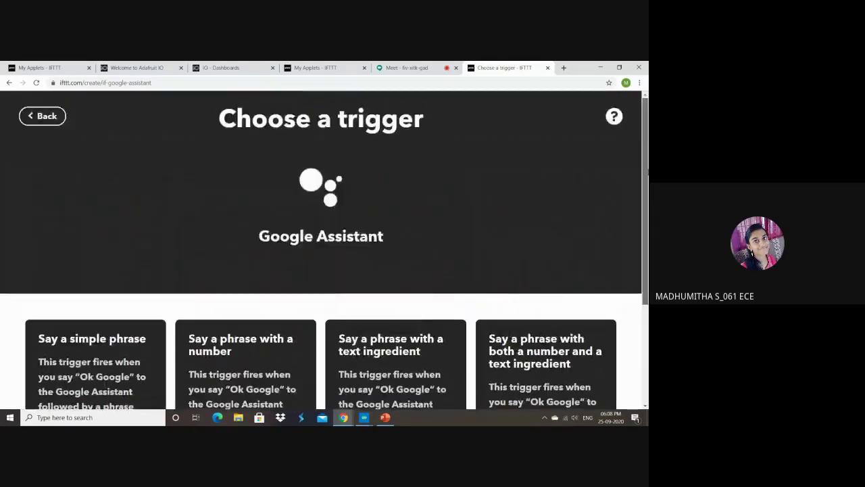
{"action": "scroll", "coordinate": [324, 271], "scroll_direction": "down", "scroll_amount": 4}
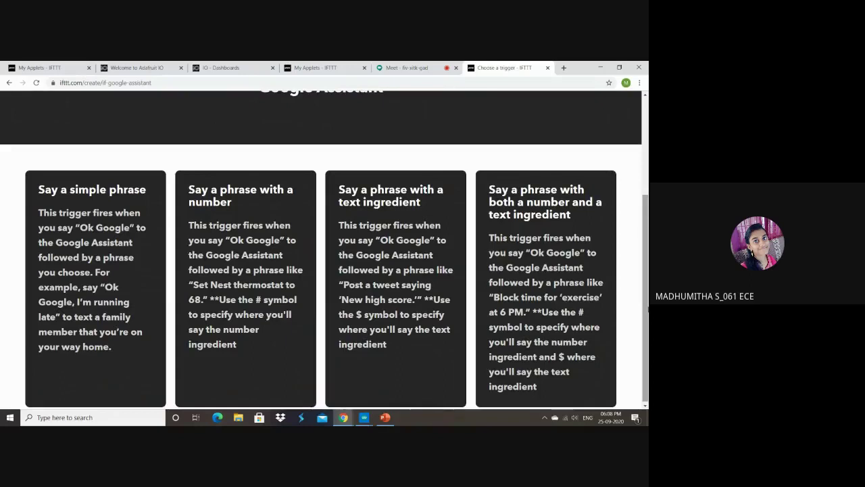
Switch to PowerPoint to view the "If This Then That" slide and return to the IFTTT trigger selection in Chrome
{"action": "left_click", "coordinate": [385, 417]}
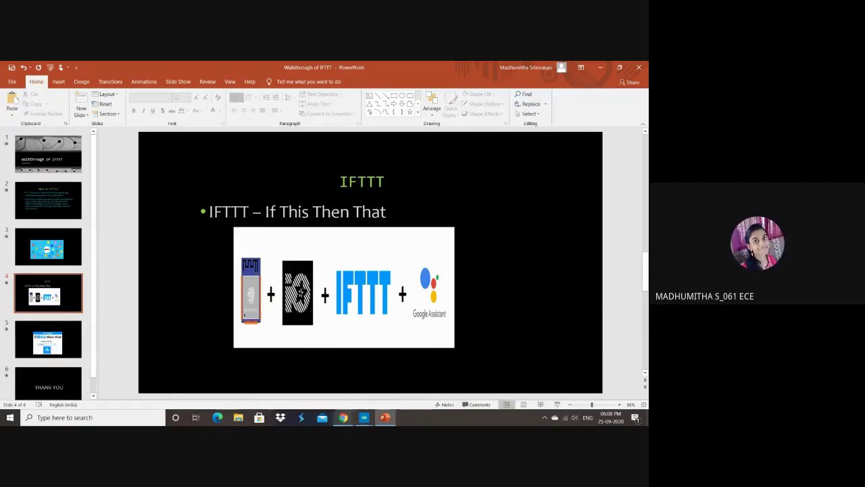
{"action": "mouse_move", "coordinate": [343, 417]}
{"action": "left_click", "coordinate": [317, 380]}
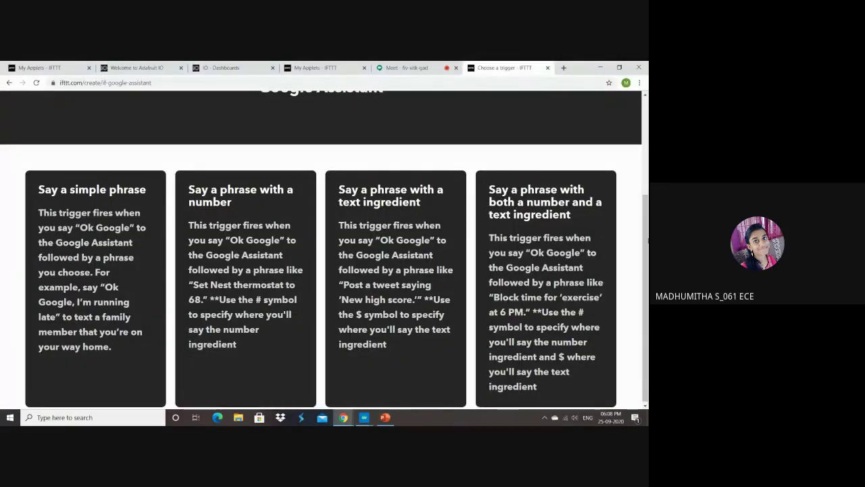
Choose "Say a simple phrase" as the Google Assistant trigger
{"action": "left_click_drag", "start_coordinate": [646, 250], "coordinate": [647, 152]}
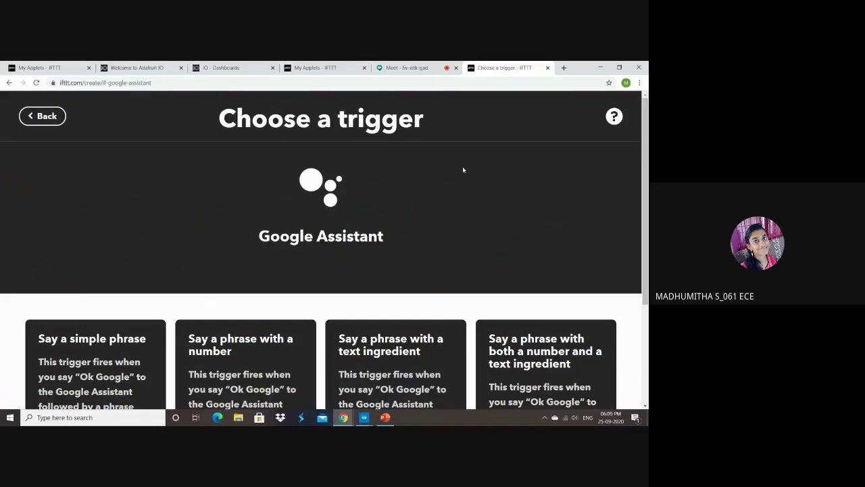
{"action": "scroll", "coordinate": [463, 170], "scroll_direction": "down", "scroll_amount": 1}
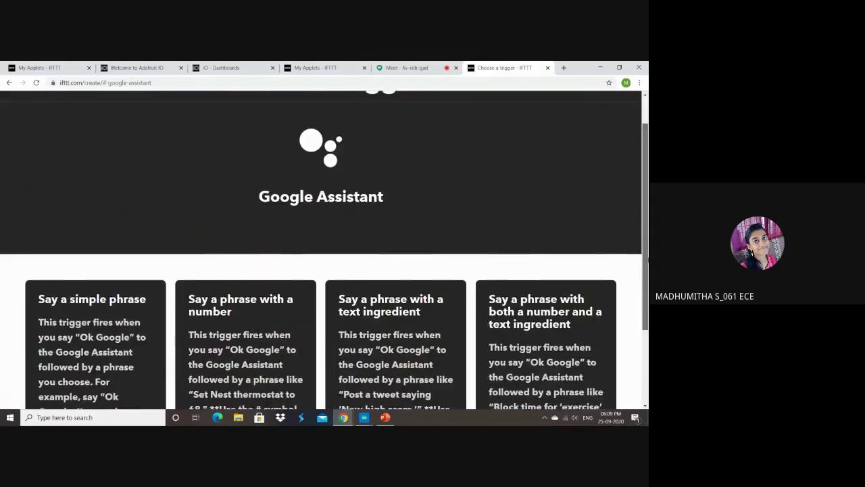
{"action": "scroll", "coordinate": [199, 268], "scroll_direction": "down", "scroll_amount": 3}
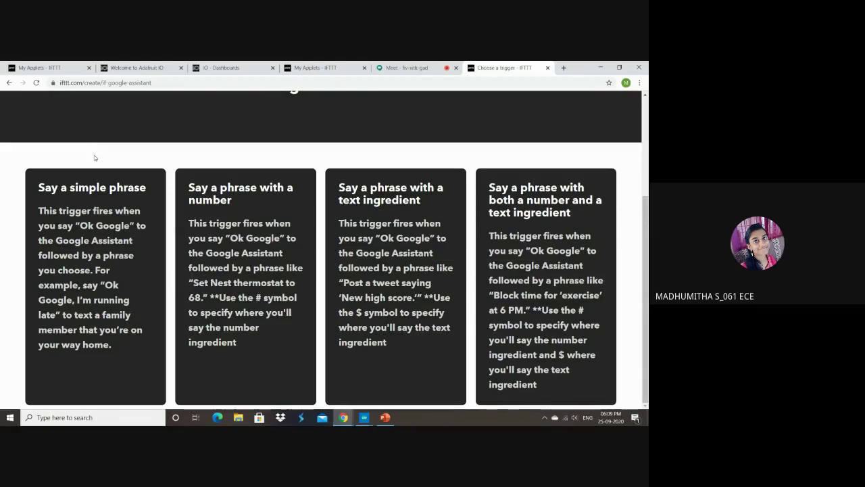
{"action": "left_click", "coordinate": [123, 271]}
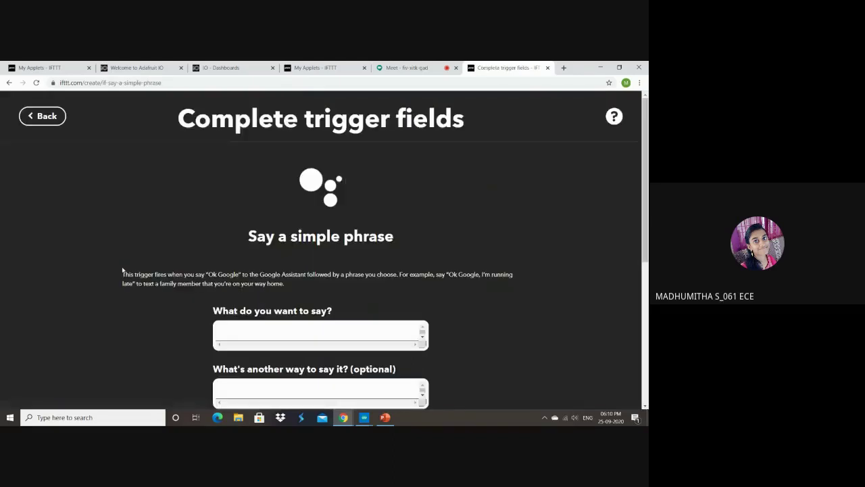
Examine the fields of the simple phrase trigger: the phrase, its alternative wordings, the Assistant's response and the language
{"action": "scroll", "coordinate": [646, 211], "scroll_direction": "down", "scroll_amount": 3}
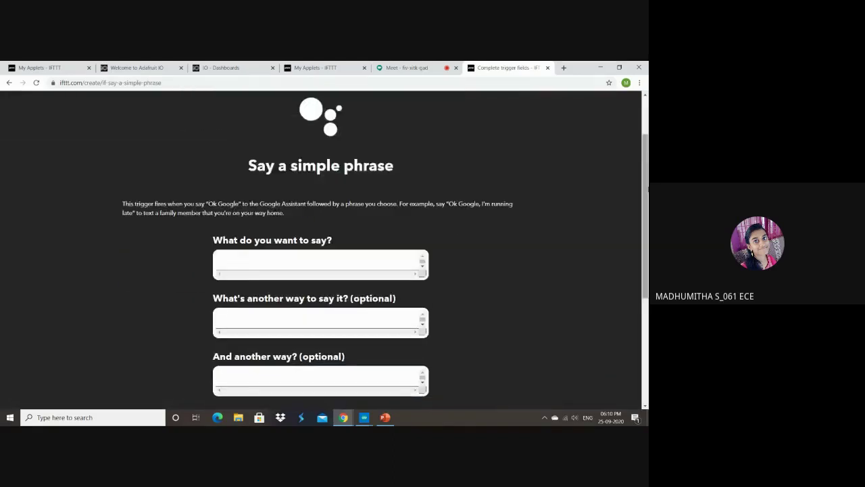
{"action": "left_click_drag", "start_coordinate": [647, 212], "coordinate": [647, 257]}
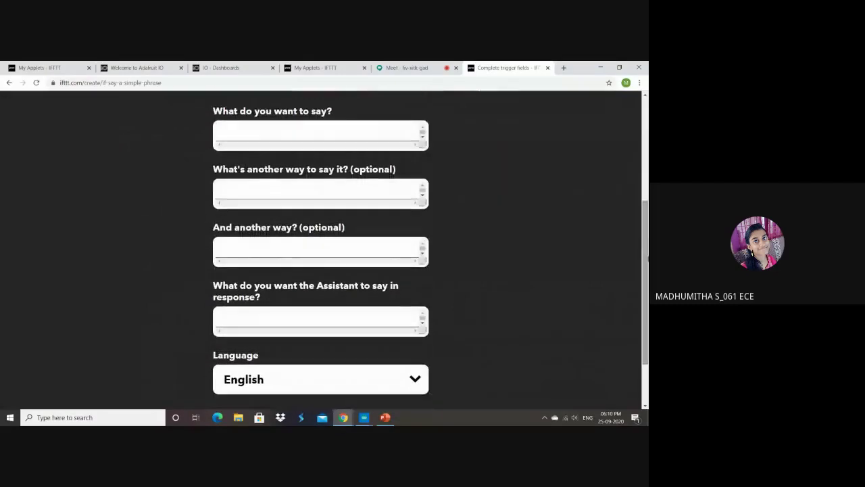
{"action": "left_click_drag", "start_coordinate": [647, 257], "coordinate": [647, 240]}
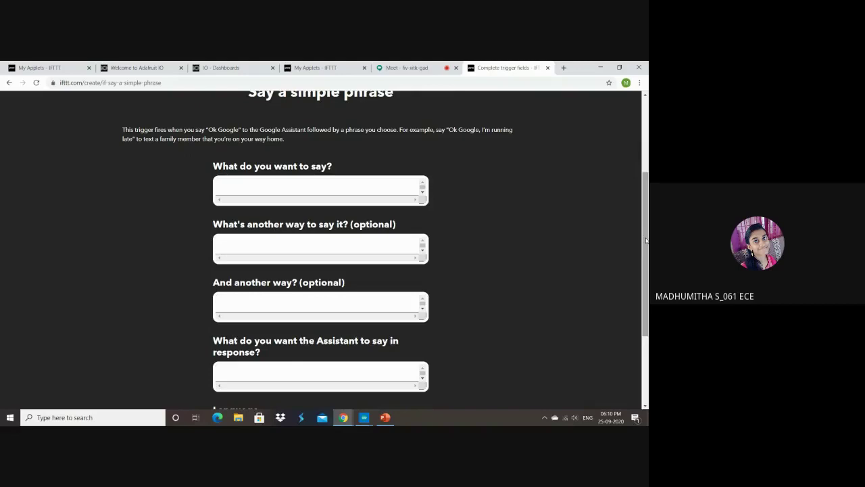
{"action": "left_click_drag", "start_coordinate": [646, 240], "coordinate": [647, 251]}
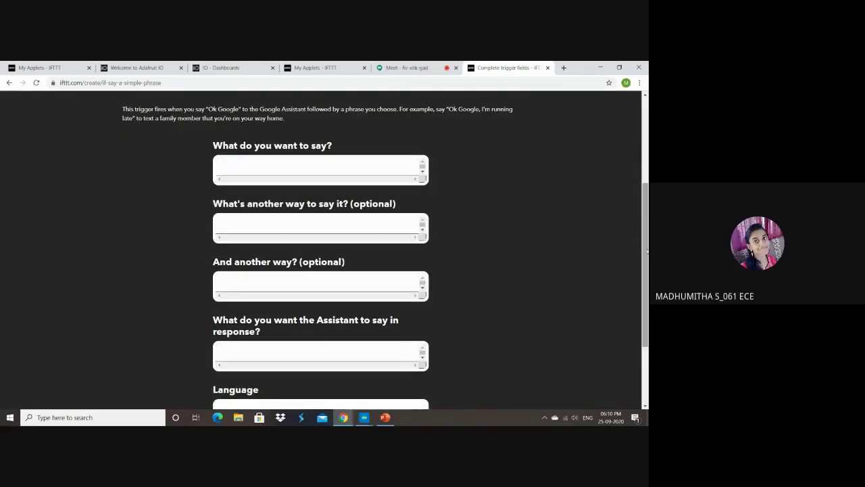
{"action": "left_click_drag", "start_coordinate": [646, 253], "coordinate": [646, 263]}
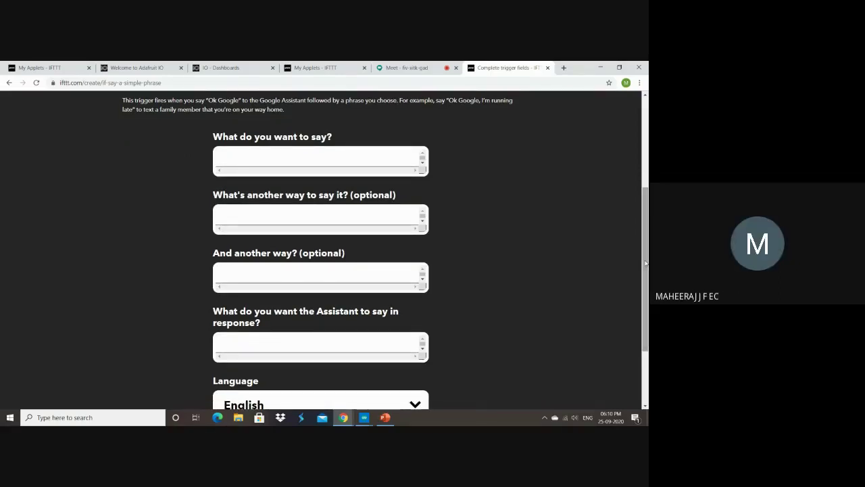
{"action": "left_click_drag", "start_coordinate": [646, 262], "coordinate": [642, 174]}
{"action": "triple_click", "coordinate": [643, 194]}
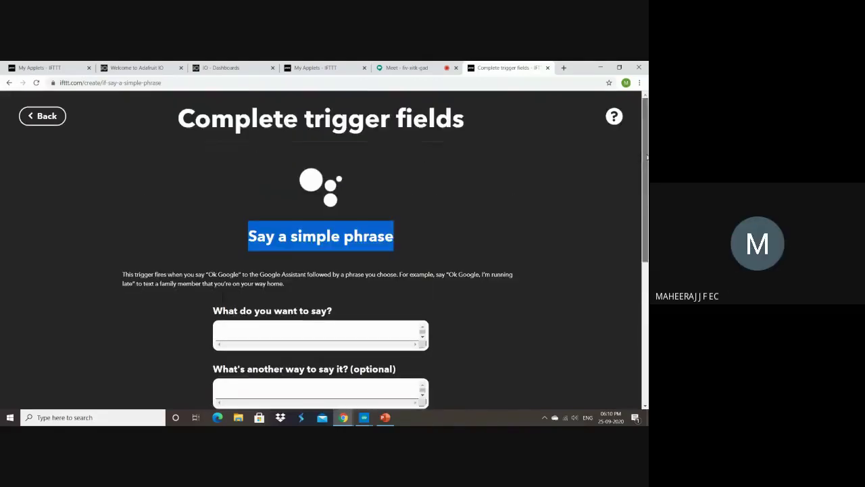
{"action": "left_click", "coordinate": [521, 191]}
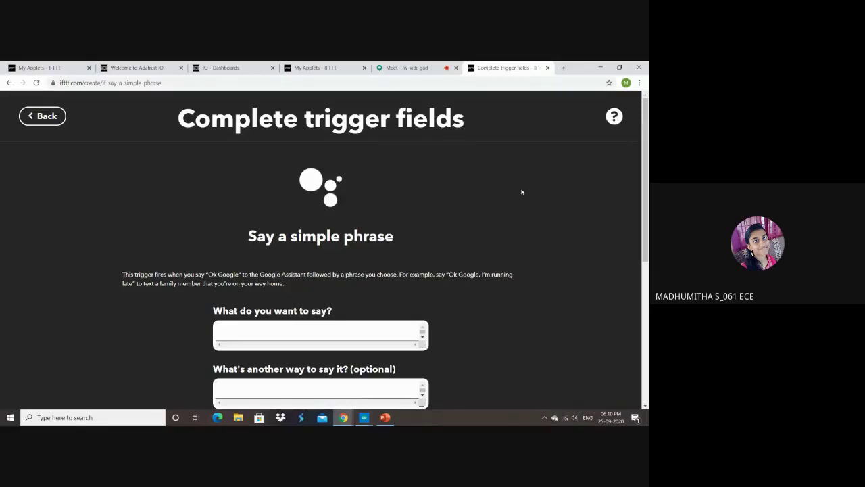
{"action": "scroll", "coordinate": [534, 190], "scroll_direction": "down", "scroll_amount": 1}
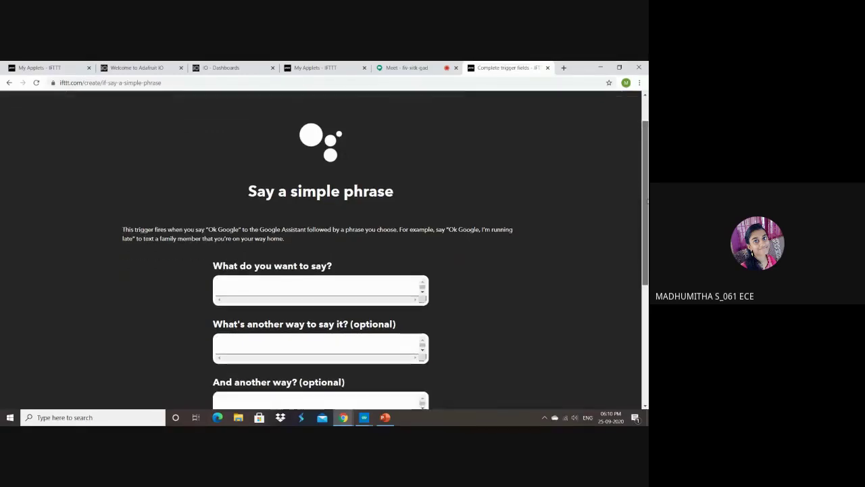
{"action": "scroll", "coordinate": [647, 169], "scroll_direction": "up", "scroll_amount": 1}
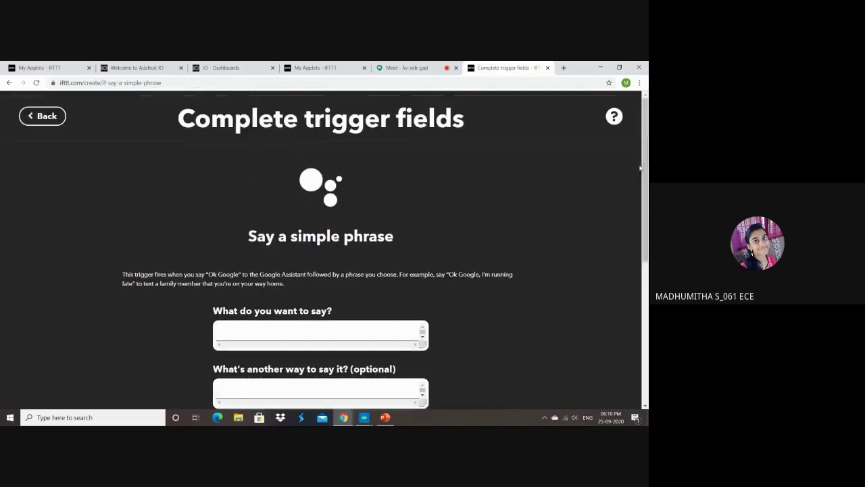
{"action": "left_click_drag", "start_coordinate": [646, 169], "coordinate": [647, 194]}
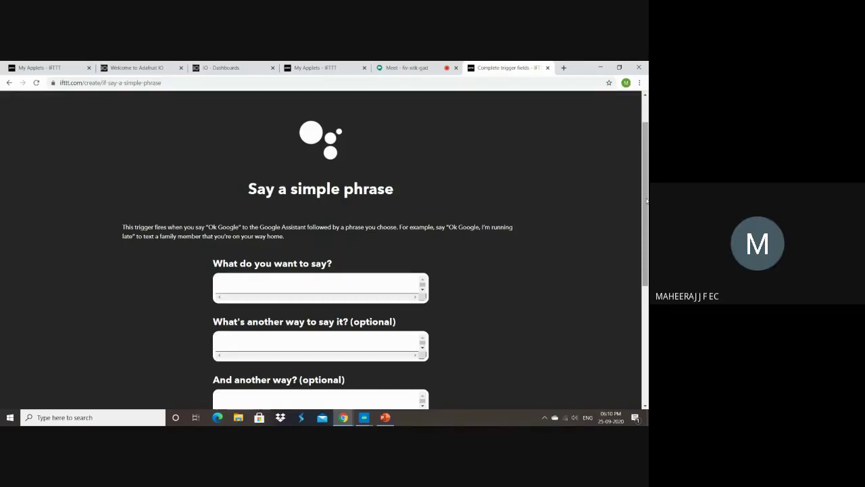
{"action": "left_click_drag", "start_coordinate": [647, 200], "coordinate": [647, 212]}
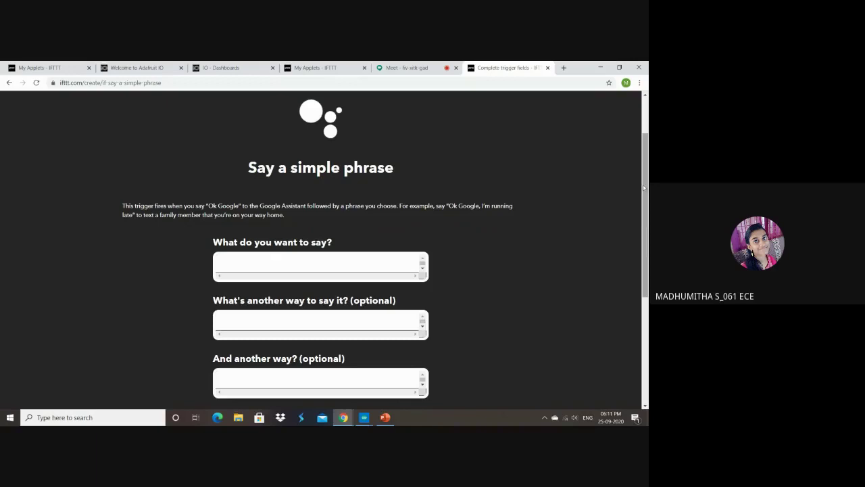
{"action": "left_click_drag", "start_coordinate": [646, 159], "coordinate": [645, 211]}
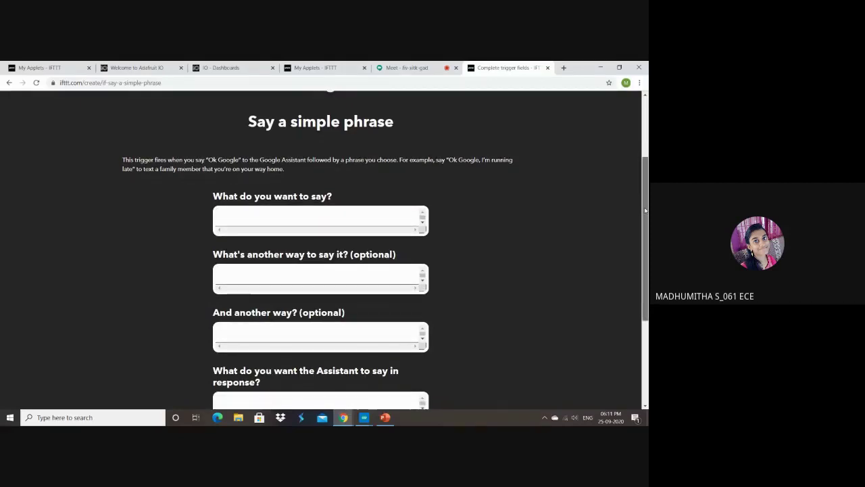
{"action": "left_click_drag", "start_coordinate": [645, 211], "coordinate": [645, 208]}
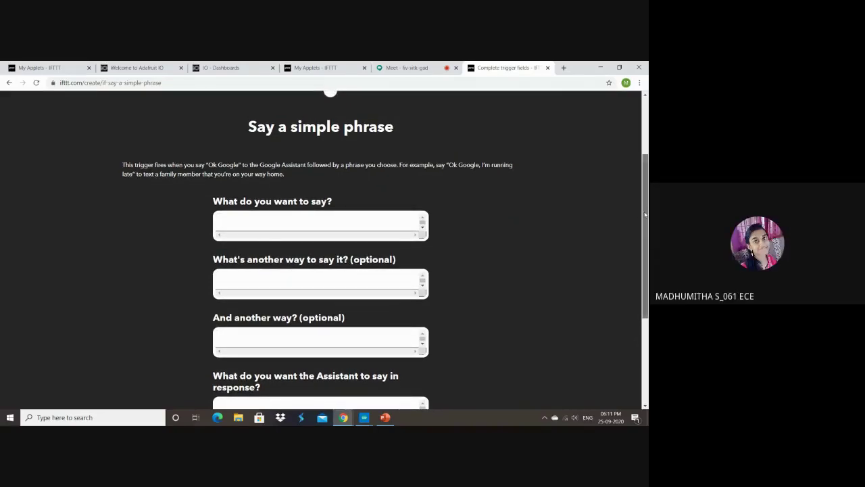
{"action": "left_click_drag", "start_coordinate": [644, 214], "coordinate": [645, 221]}
{"action": "left_click_drag", "start_coordinate": [645, 250], "coordinate": [645, 274]}
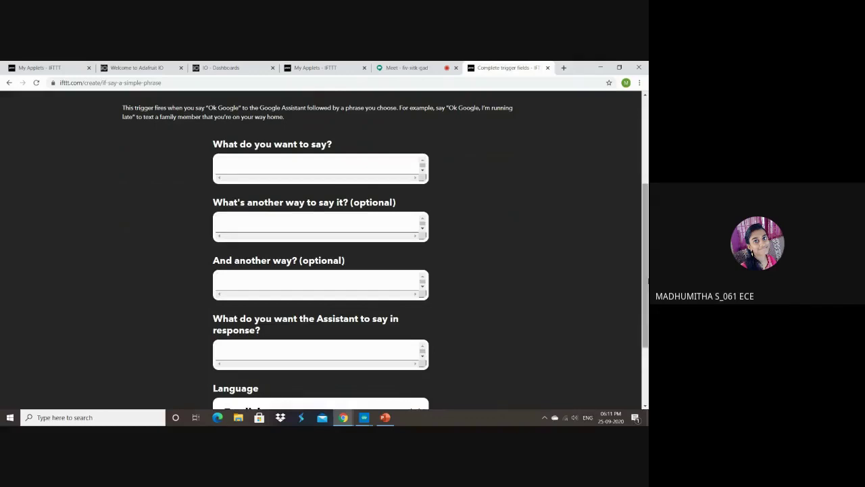
{"action": "mouse_move", "coordinate": [646, 278]}
{"action": "left_mouse_down"}
{"action": "mouse_move", "coordinate": [646, 295]}
{"action": "mouse_move", "coordinate": [645, 274]}
{"action": "left_mouse_up"}
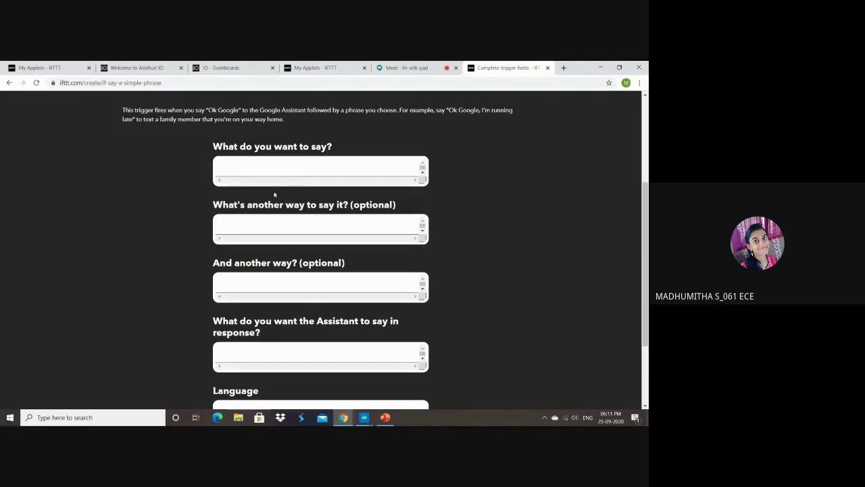
Enter "on" as the phrase to say for the simple phrase trigger
{"action": "scroll", "coordinate": [647, 255], "scroll_direction": "down", "scroll_amount": 2}
{"action": "left_click_drag", "start_coordinate": [647, 255], "coordinate": [647, 230]}
{"action": "left_click", "coordinate": [330, 150]}
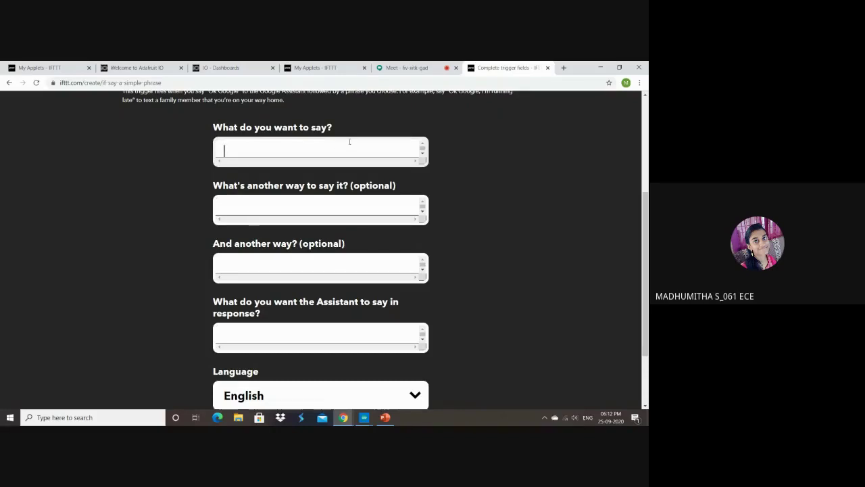
{"action": "type", "text": "on"}
{"action": "scroll", "coordinate": [383, 277], "scroll_direction": "down", "scroll_amount": 2}
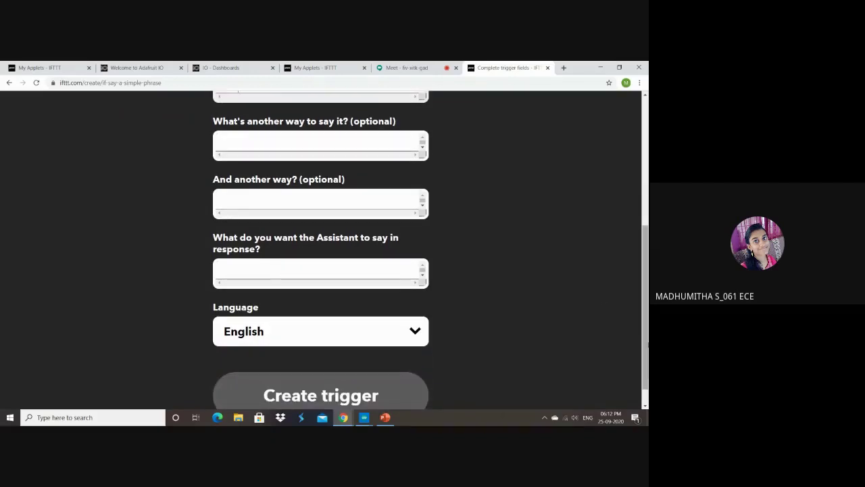
Enter "turn on" as another way to say the trigger phrase
{"action": "scroll", "coordinate": [419, 271], "scroll_direction": "up", "scroll_amount": 3}
{"action": "scroll", "coordinate": [271, 257], "scroll_direction": "down", "scroll_amount": 1}
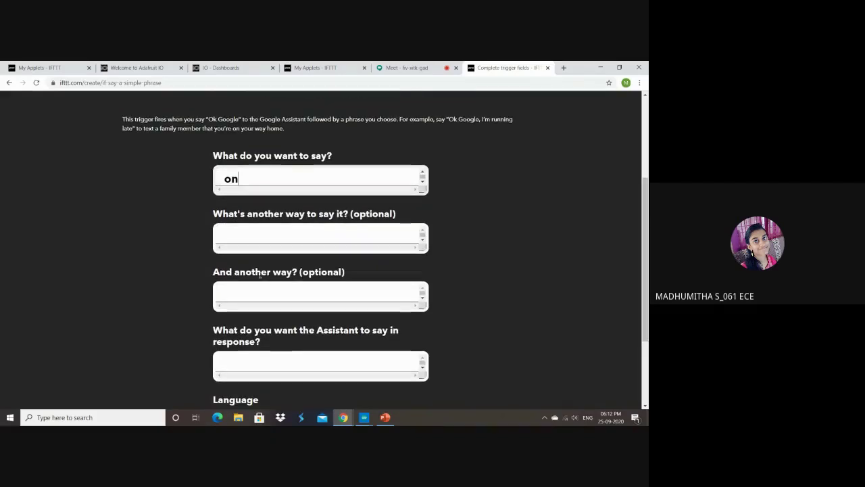
{"action": "left_click", "coordinate": [240, 236]}
{"action": "type", "text": "turn on"}
{"action": "left_click", "coordinate": [243, 295]}
{"action": "type", "text": "aswitch"}
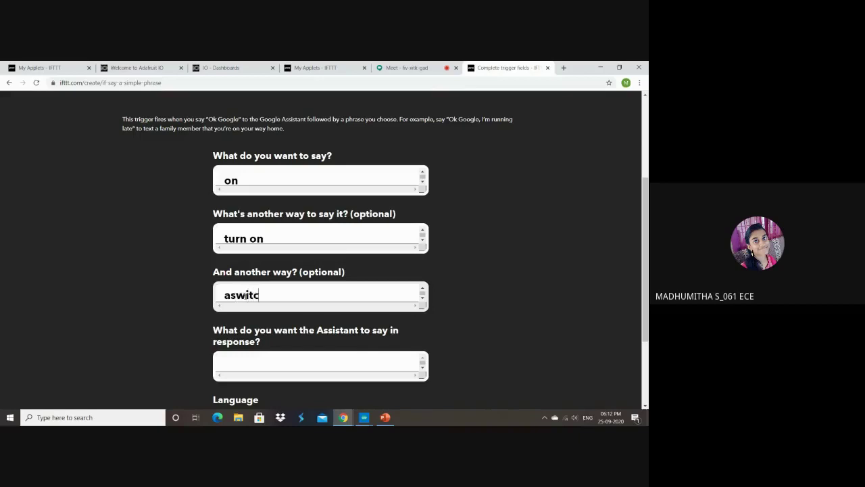
{"action": "key", "text": "BackSpace"}
{"action": "key", "text": "BackSpace"}
{"action": "key", "text": "BackSpace"}
{"action": "key", "text": "BackSpace"}
{"action": "key", "text": "BackSpace"}
{"action": "key", "text": "BackSpace"}
{"action": "key", "text": "BackSpace"}
Review the main trigger phrase and its first alternative wording
{"action": "left_click_drag", "start_coordinate": [212, 156], "coordinate": [348, 156]}
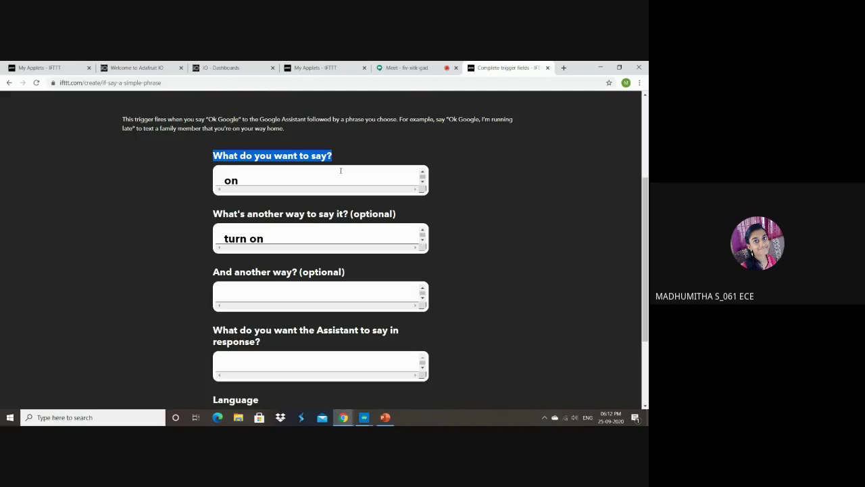
{"action": "left_click", "coordinate": [250, 184]}
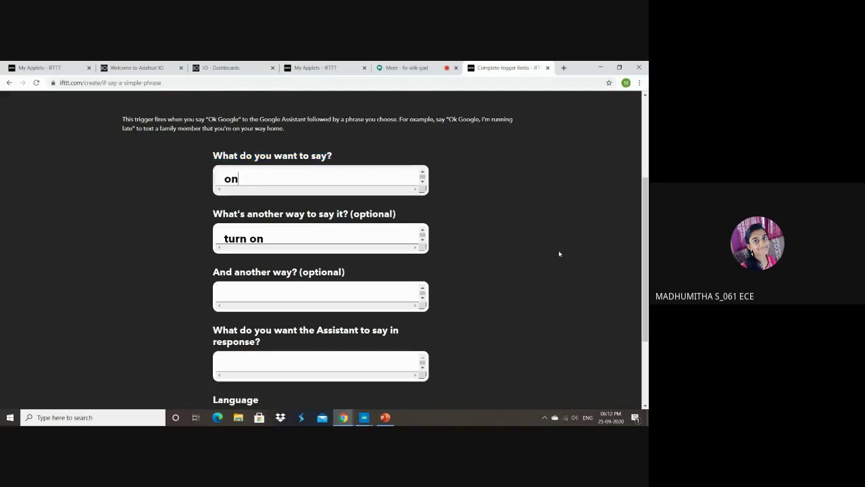
{"action": "scroll", "coordinate": [558, 253], "scroll_direction": "down", "scroll_amount": 1}
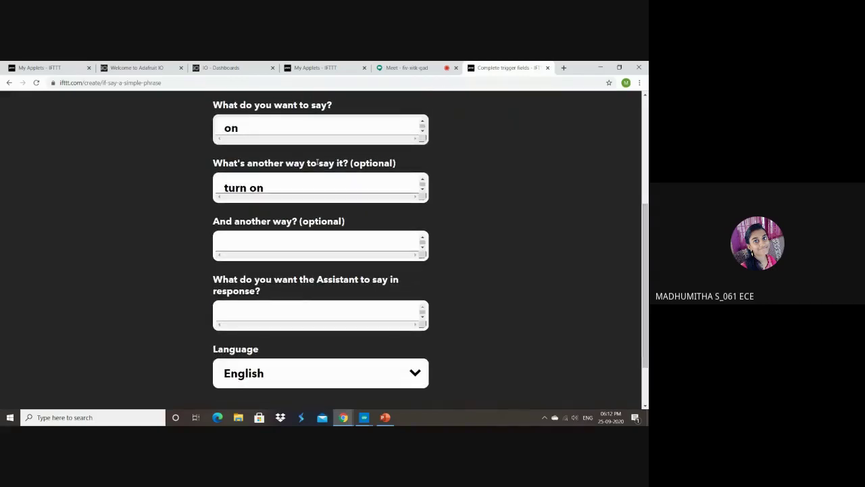
{"action": "double_click", "coordinate": [231, 128]}
{"action": "left_click", "coordinate": [245, 128]}
{"action": "left_click_drag", "start_coordinate": [271, 186], "coordinate": [225, 187]}
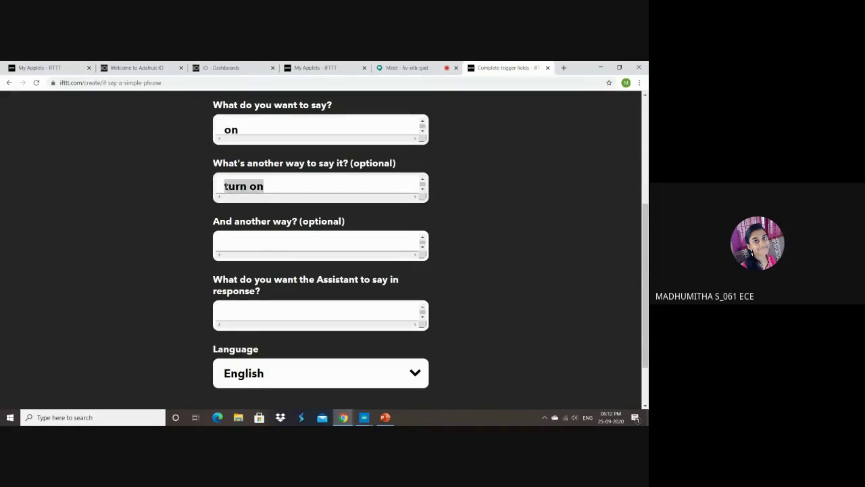
{"action": "left_click", "coordinate": [277, 179]}
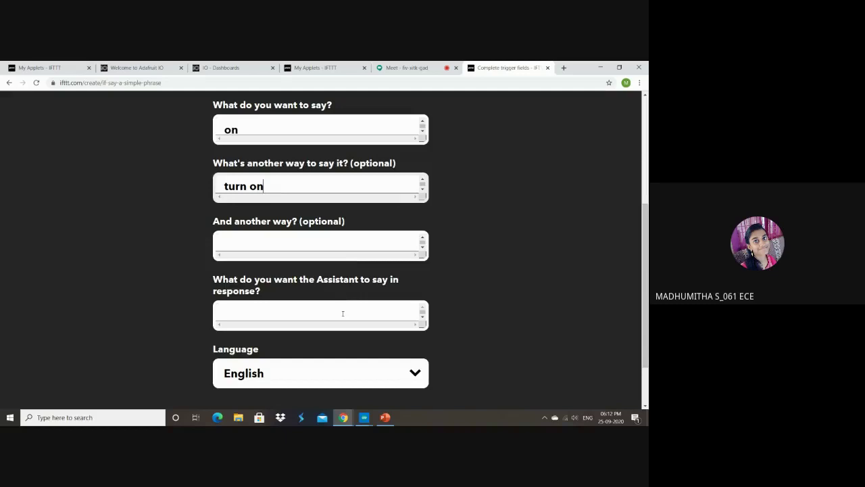
Enter "switch on" as the second alternative way to say the trigger phrase
{"action": "left_click", "coordinate": [266, 239]}
{"action": "type", "text": "sw"}
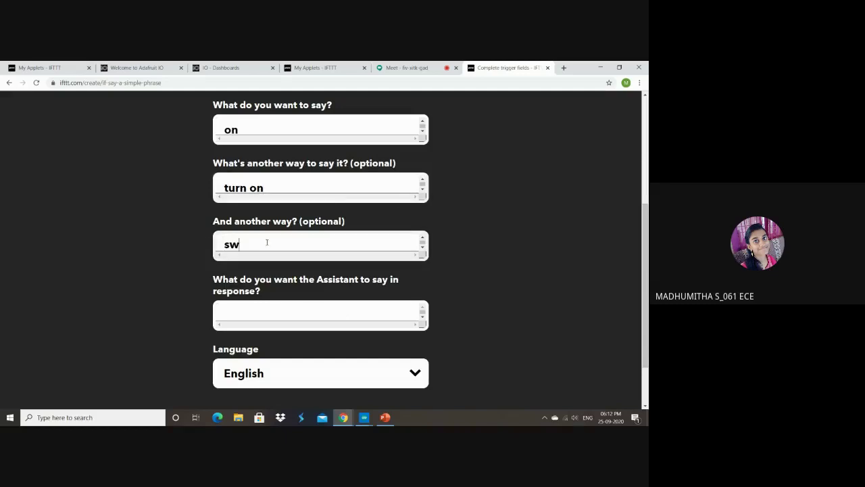
{"action": "type", "text": "itch on"}
Enter "ok" as what the Assistant says in response to the phrase
{"action": "scroll", "coordinate": [597, 277], "scroll_direction": "down", "scroll_amount": 1}
{"action": "left_click", "coordinate": [273, 277]}
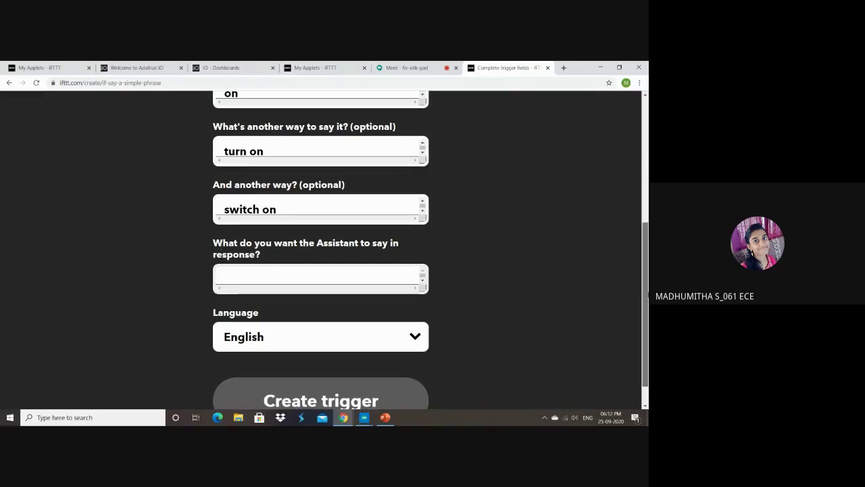
{"action": "scroll", "coordinate": [458, 254], "scroll_direction": "up", "scroll_amount": 2}
{"action": "scroll", "coordinate": [248, 278], "scroll_direction": "down", "scroll_amount": 1}
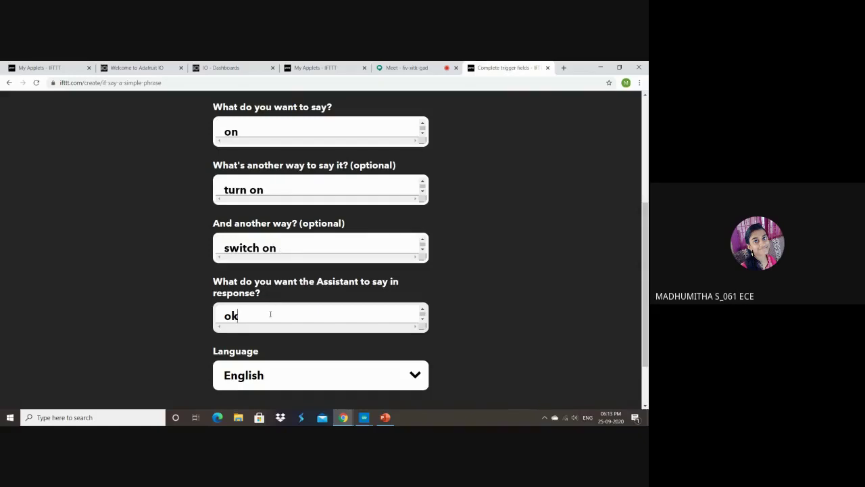
{"action": "left_click_drag", "start_coordinate": [240, 315], "coordinate": [224, 314]}
{"action": "left_click", "coordinate": [244, 317]}
{"action": "scroll", "coordinate": [337, 337], "scroll_direction": "down", "scroll_amount": 1}
{"action": "scroll", "coordinate": [321, 250], "scroll_direction": "up", "scroll_amount": 1}
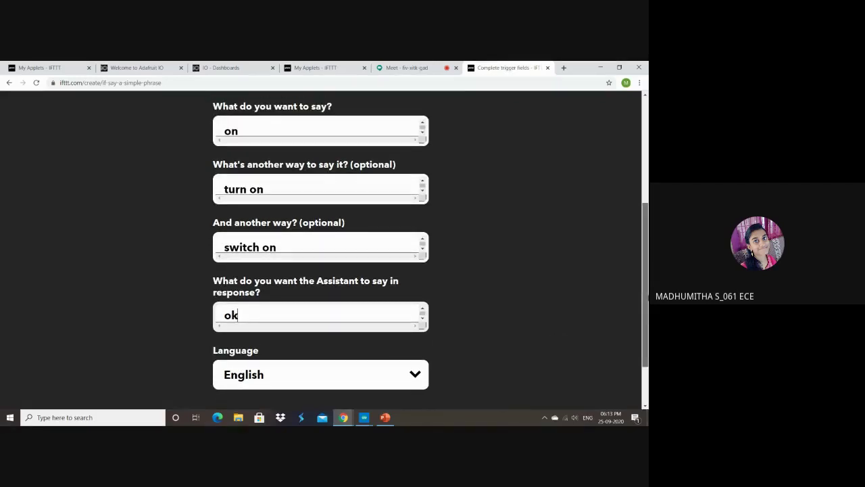
Review the Assistant's response and the English language setting, and create the simple phrase trigger
{"action": "scroll", "coordinate": [646, 311], "scroll_direction": "down", "scroll_amount": 1}
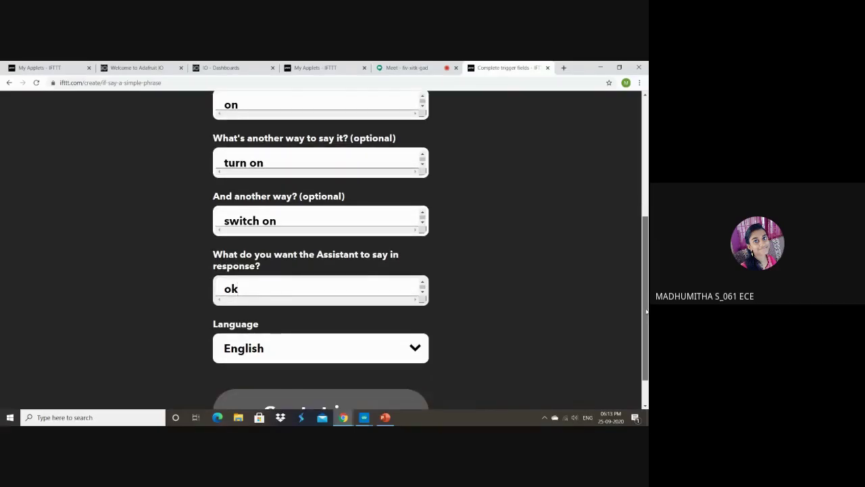
{"action": "left_click_drag", "start_coordinate": [647, 311], "coordinate": [646, 326]}
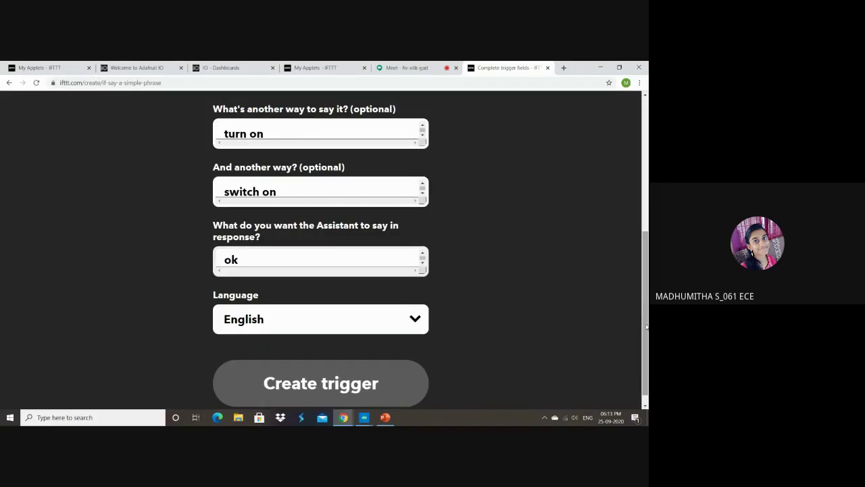
{"action": "left_click_drag", "start_coordinate": [647, 326], "coordinate": [646, 335]}
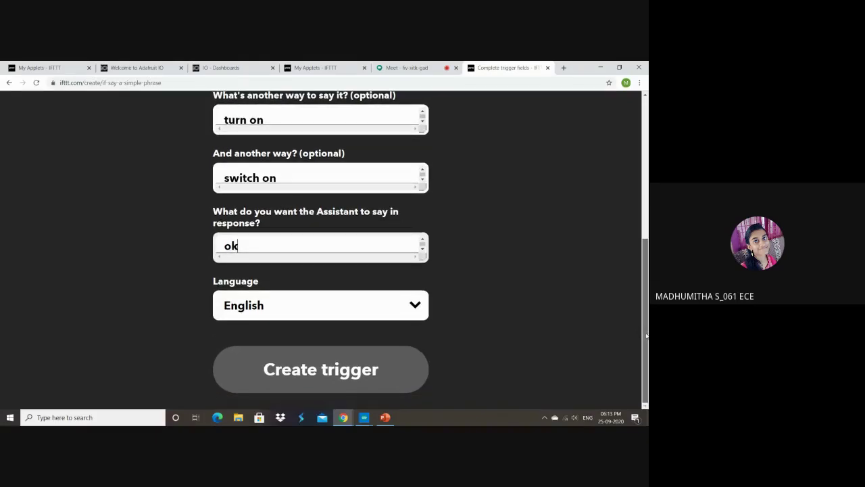
{"action": "left_click_drag", "start_coordinate": [239, 242], "coordinate": [218, 242]}
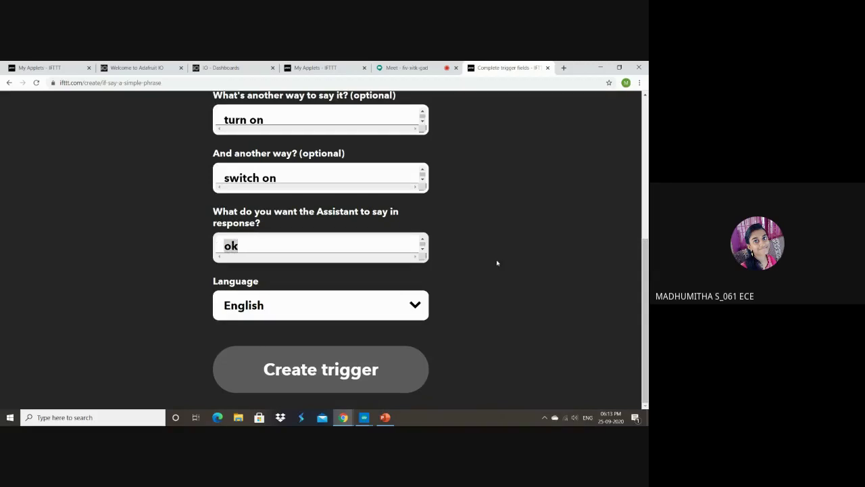
{"action": "left_click", "coordinate": [467, 265]}
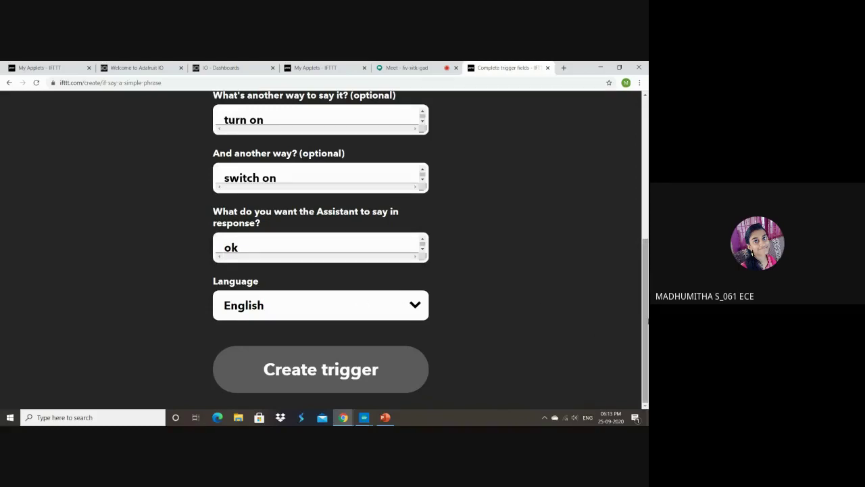
{"action": "mouse_move", "coordinate": [647, 323]}
{"action": "left_mouse_down"}
{"action": "mouse_move", "coordinate": [646, 231]}
{"action": "mouse_move", "coordinate": [646, 350]}
{"action": "mouse_move", "coordinate": [645, 234]}
{"action": "mouse_move", "coordinate": [646, 329]}
{"action": "left_mouse_up"}
{"action": "scroll", "coordinate": [336, 408], "scroll_direction": "down", "scroll_amount": 2}
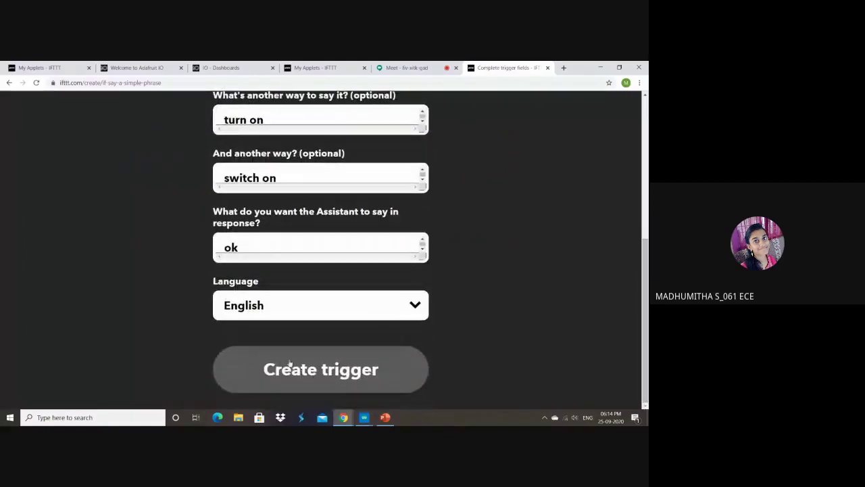
{"action": "left_click", "coordinate": [327, 380]}
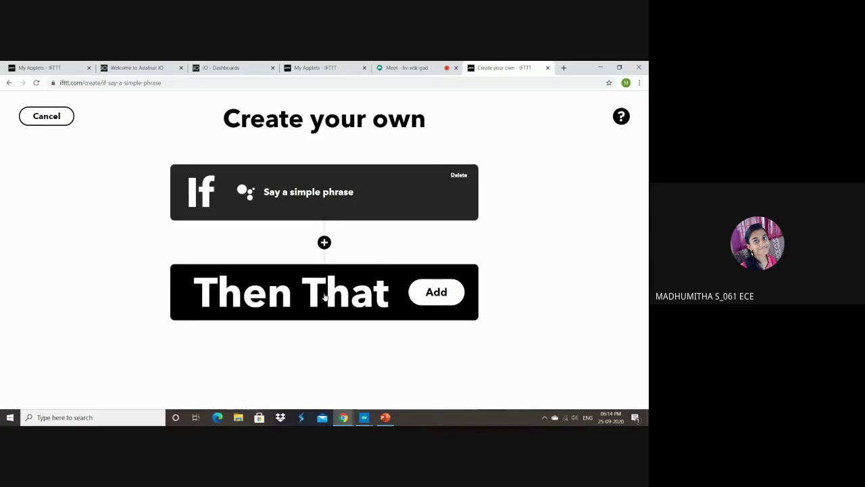
Start adding the Then That part of the applet and look through the available action services
{"action": "left_click", "coordinate": [450, 300]}
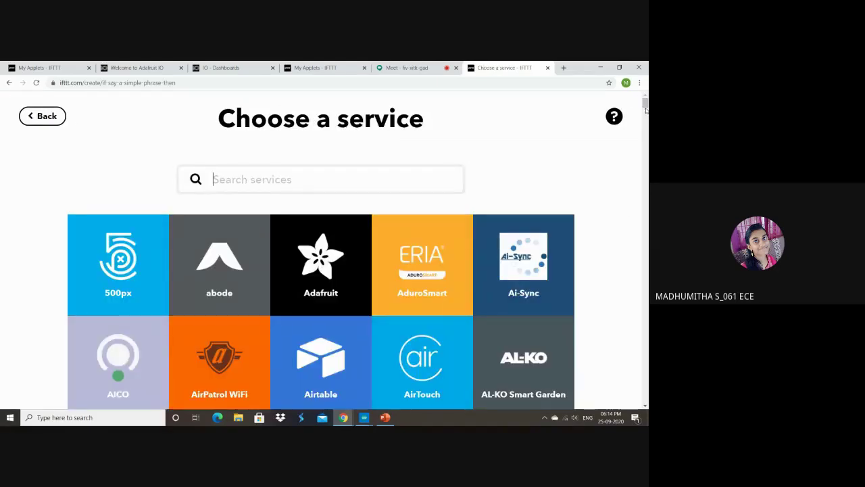
{"action": "left_click", "coordinate": [623, 157]}
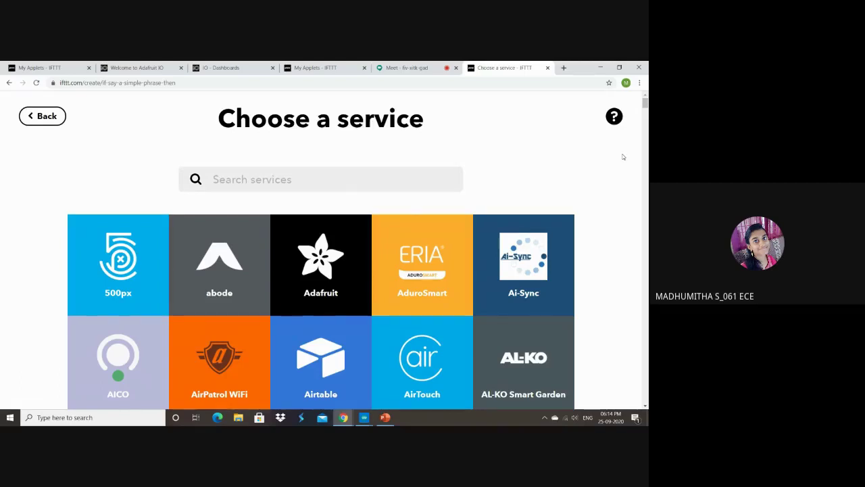
{"action": "scroll", "coordinate": [623, 157], "scroll_direction": "down", "scroll_amount": 3}
{"action": "scroll", "coordinate": [623, 157], "scroll_direction": "up", "scroll_amount": 3}
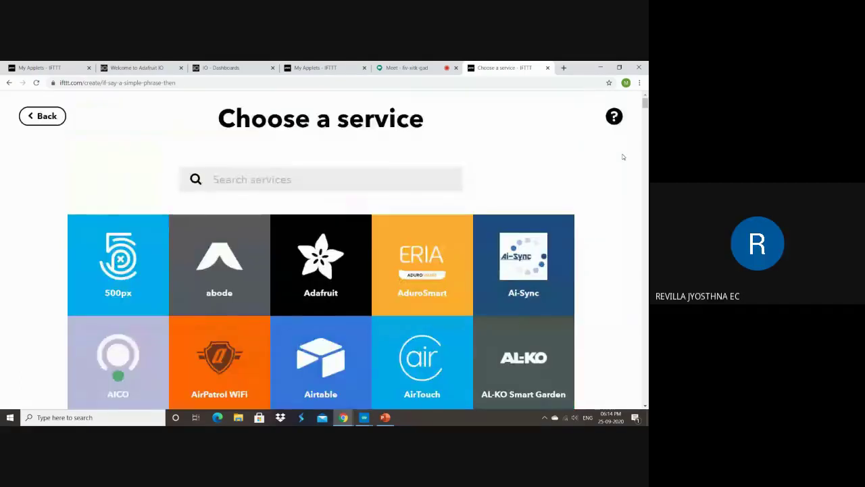
{"action": "scroll", "coordinate": [623, 157], "scroll_direction": "down", "scroll_amount": 1}
{"action": "scroll", "coordinate": [623, 156], "scroll_direction": "down", "scroll_amount": 6}
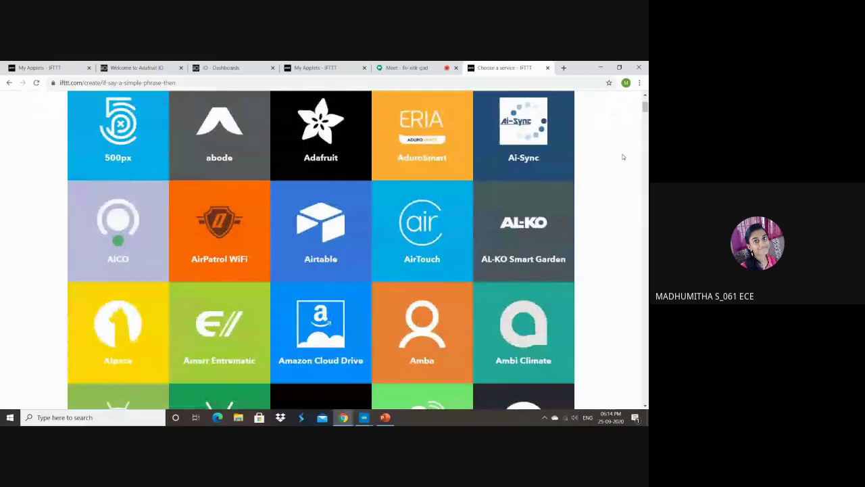
{"action": "scroll", "coordinate": [623, 156], "scroll_direction": "down", "scroll_amount": 6}
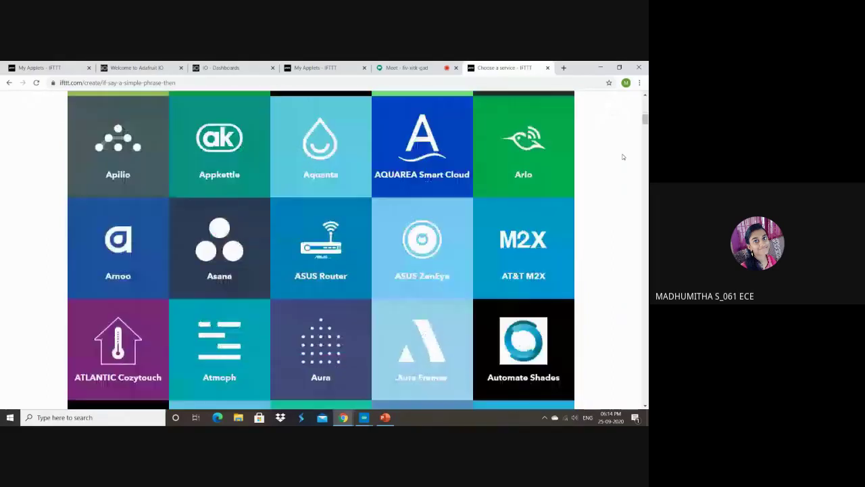
{"action": "scroll", "coordinate": [623, 157], "scroll_direction": "down", "scroll_amount": 8}
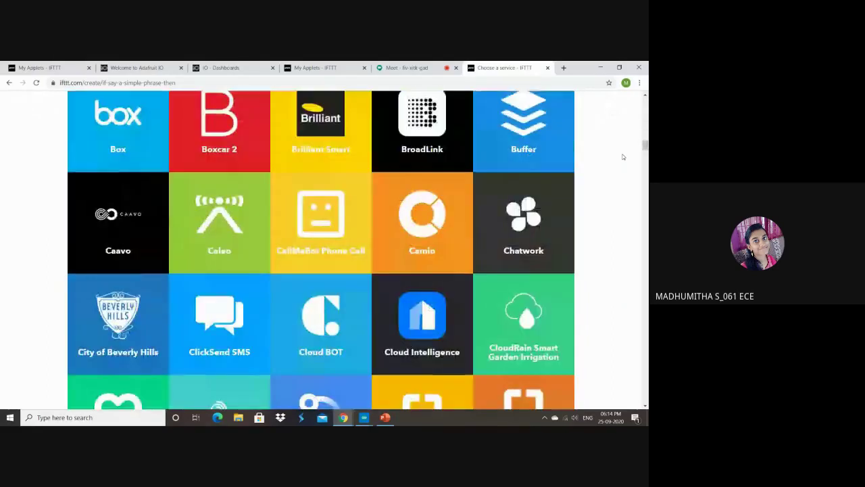
{"action": "scroll", "coordinate": [623, 157], "scroll_direction": "down", "scroll_amount": 10}
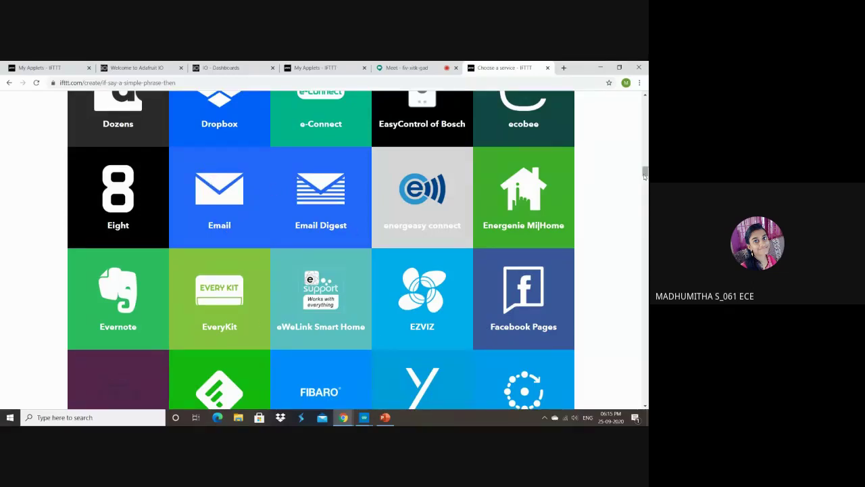
Choose Adafruit as the action service and select its "Send data to Adafruit IO" action
{"action": "left_click_drag", "start_coordinate": [644, 174], "coordinate": [644, 103]}
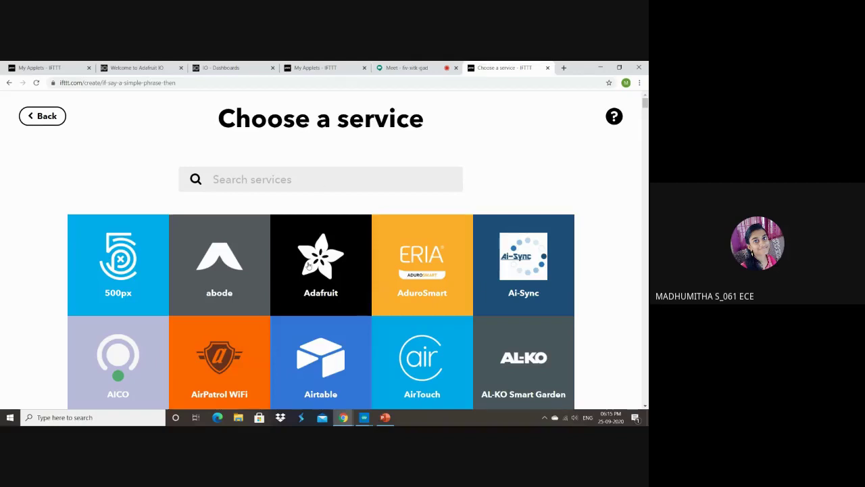
{"action": "left_click", "coordinate": [308, 265]}
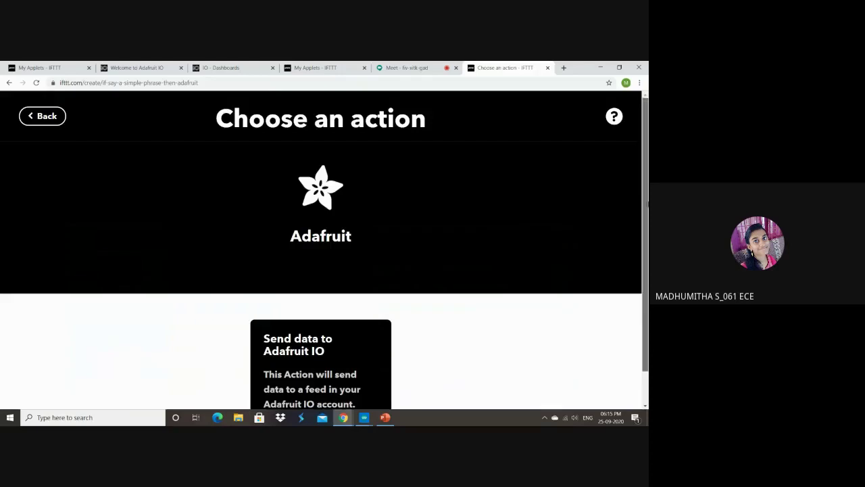
{"action": "scroll", "coordinate": [647, 229], "scroll_direction": "down", "scroll_amount": 1}
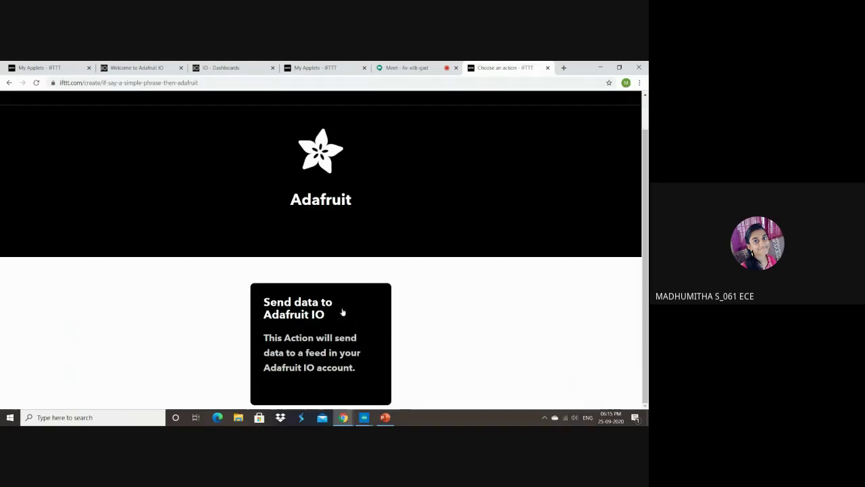
{"action": "left_click", "coordinate": [336, 328]}
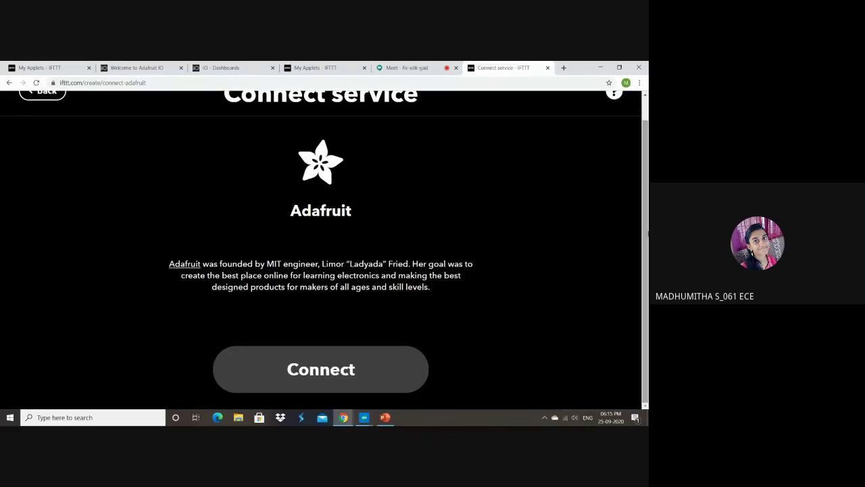
{"action": "scroll", "coordinate": [645, 176], "scroll_direction": "up", "scroll_amount": 1}
{"action": "scroll", "coordinate": [645, 176], "scroll_direction": "down", "scroll_amount": 1}
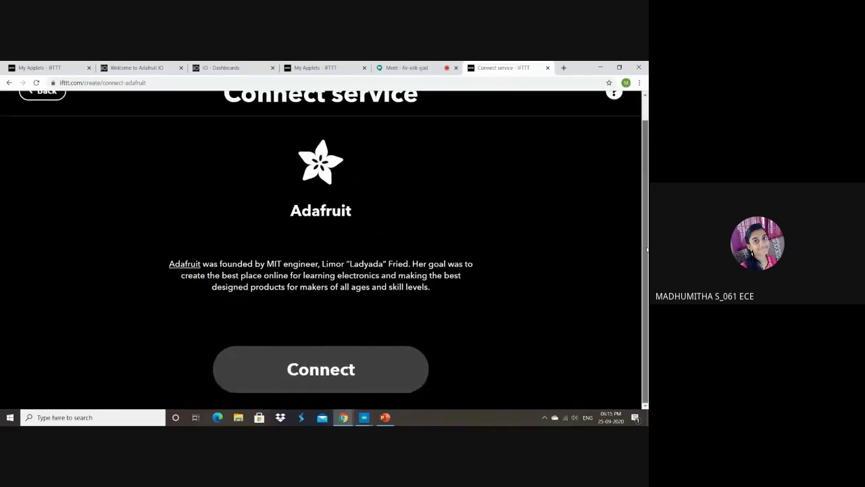
{"action": "scroll", "coordinate": [648, 219], "scroll_direction": "up", "scroll_amount": 1}
{"action": "scroll", "coordinate": [648, 220], "scroll_direction": "down", "scroll_amount": 1}
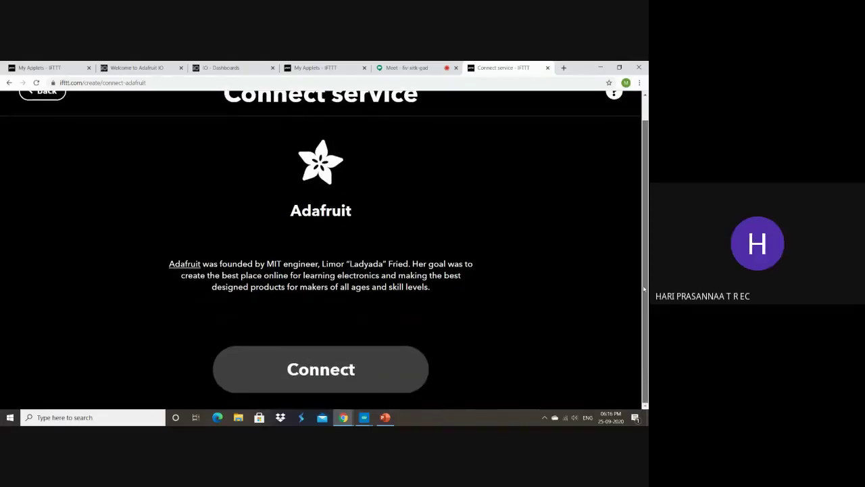
{"action": "scroll", "coordinate": [646, 291], "scroll_direction": "up", "scroll_amount": 1}
{"action": "scroll", "coordinate": [648, 316], "scroll_direction": "down", "scroll_amount": 1}
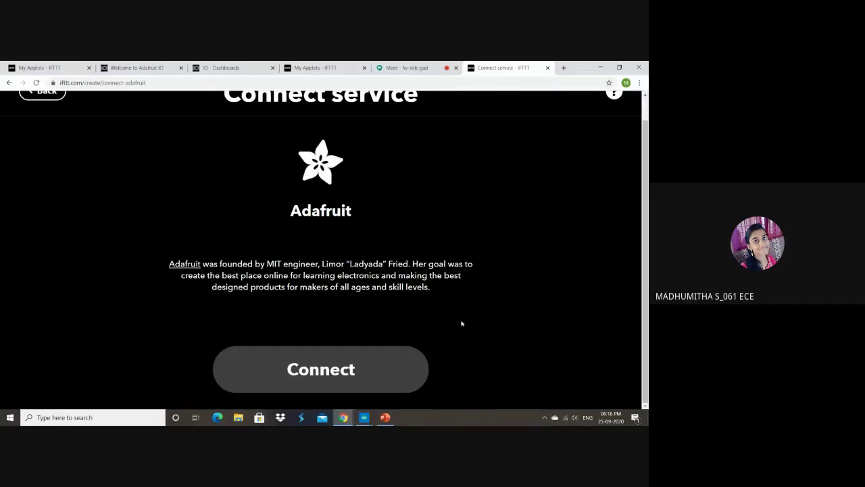
View the open Adafruit IO dashboards page and the IFTTT home page, and return to the Adafruit service connection page
{"action": "left_click", "coordinate": [220, 67]}
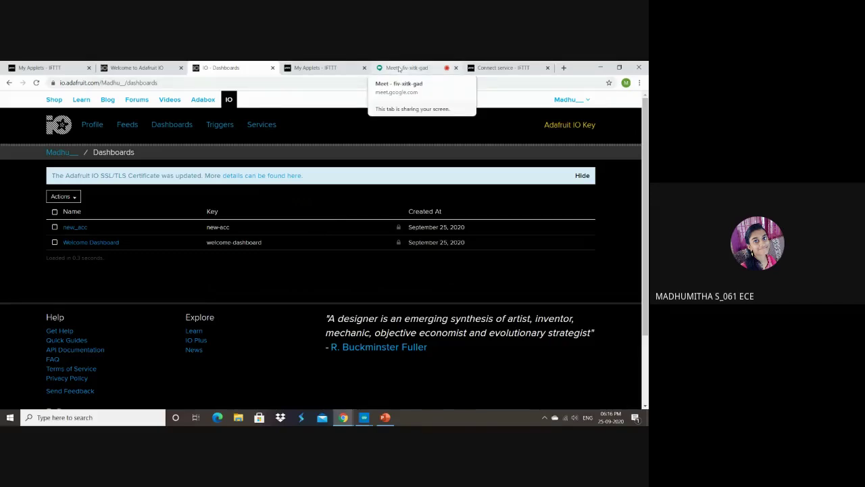
{"action": "left_click", "coordinate": [308, 67]}
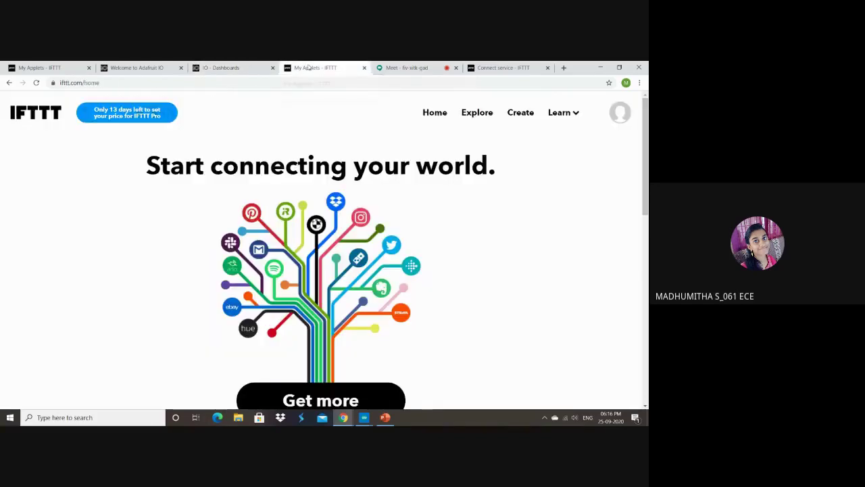
{"action": "left_click", "coordinate": [527, 68]}
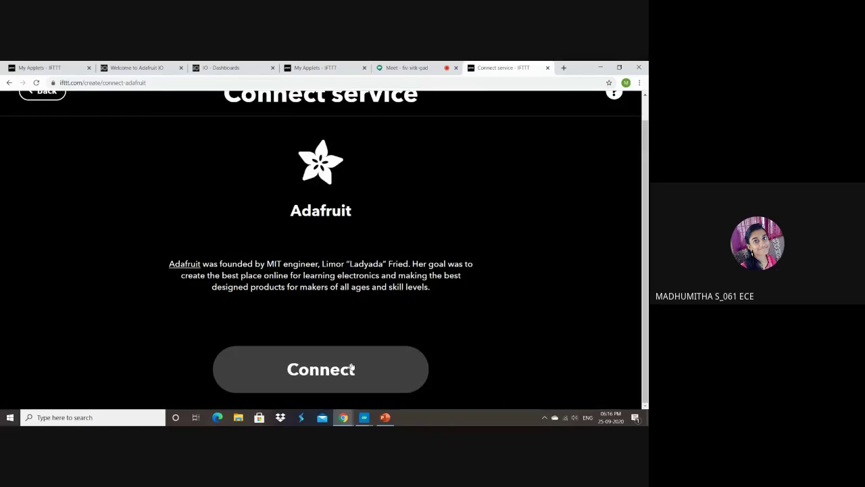
Show the dashboards listed in the Adafruit IO account twice, returning each time to the Adafruit service connection page
{"action": "left_click", "coordinate": [226, 71]}
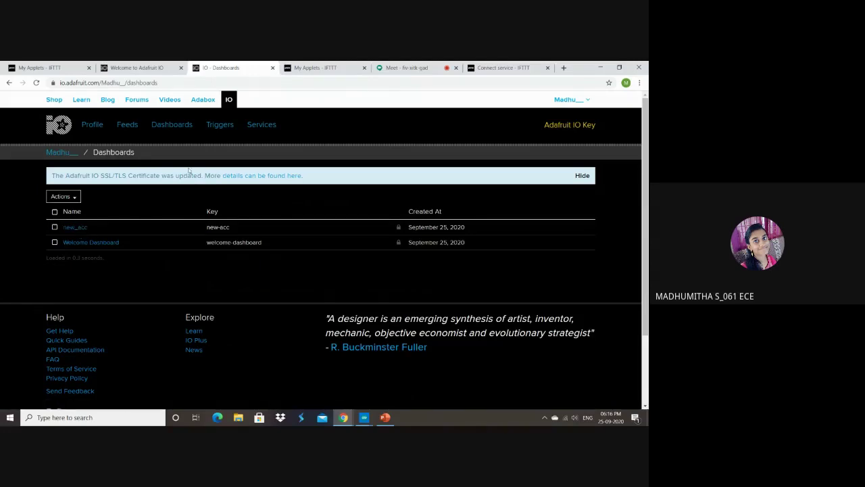
{"action": "left_click", "coordinate": [516, 65]}
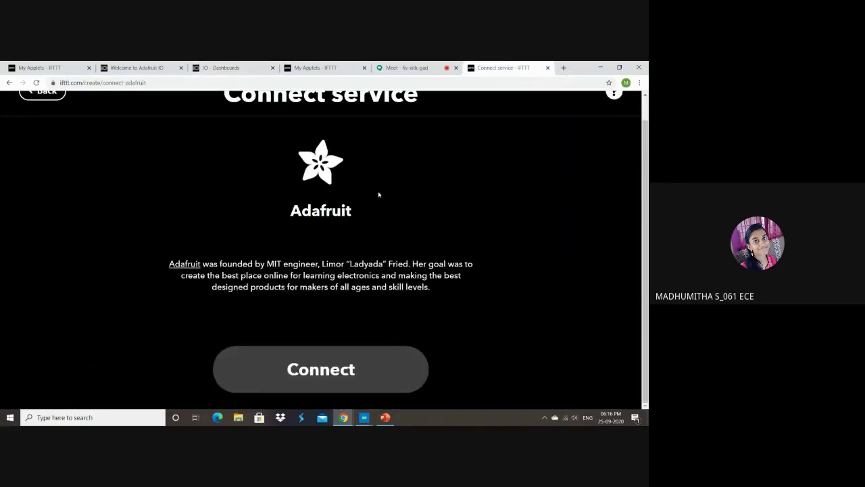
{"action": "left_click", "coordinate": [196, 67]}
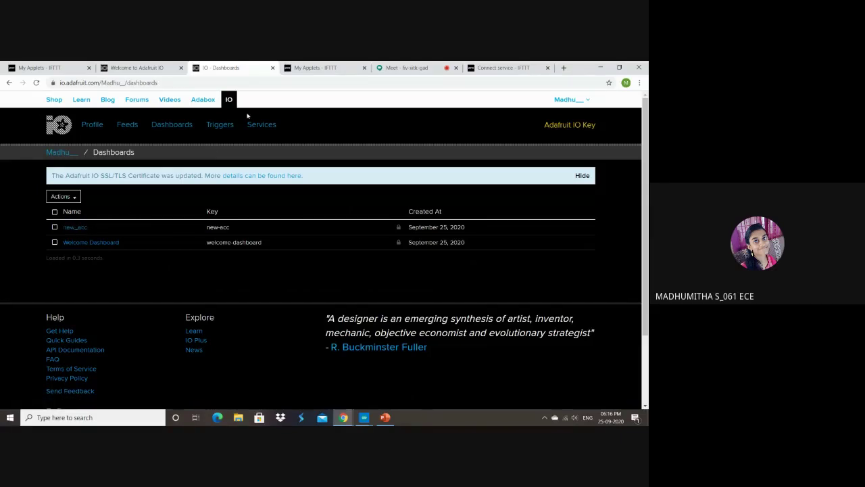
{"action": "left_click", "coordinate": [502, 67]}
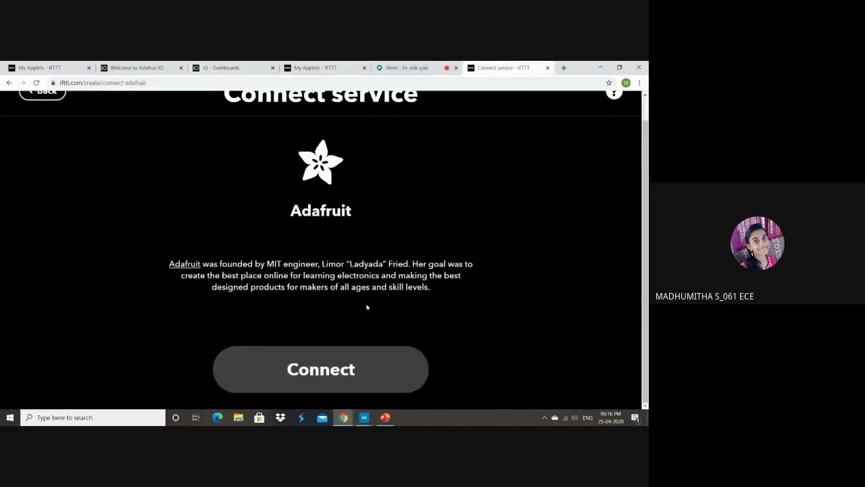
Connect the Adafruit service and authorize IFTTT to access the Adafruit account
{"action": "left_click", "coordinate": [323, 363]}
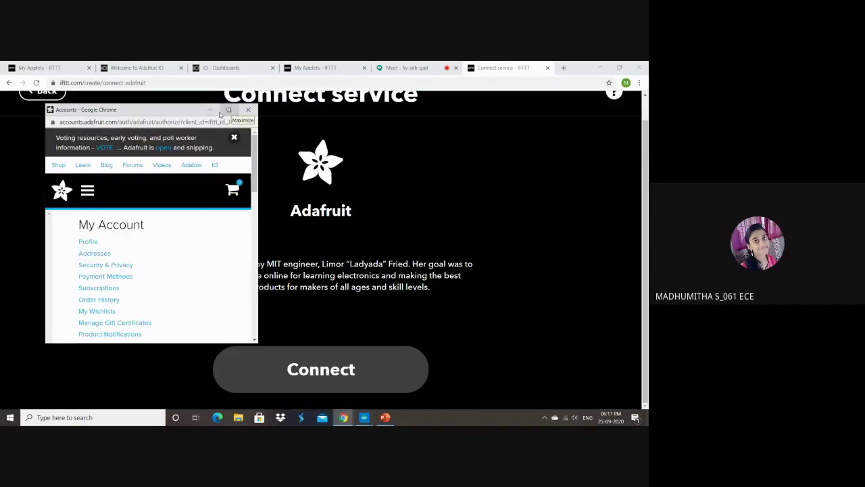
{"action": "left_click", "coordinate": [230, 110]}
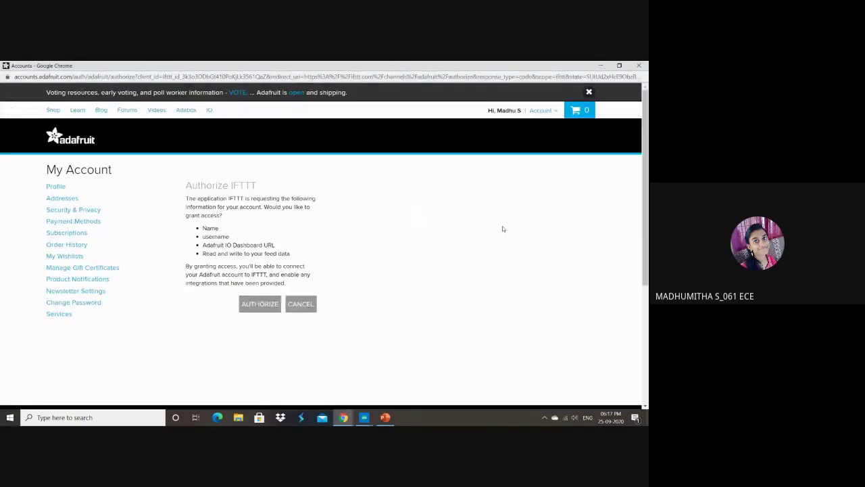
{"action": "left_click", "coordinate": [265, 304]}
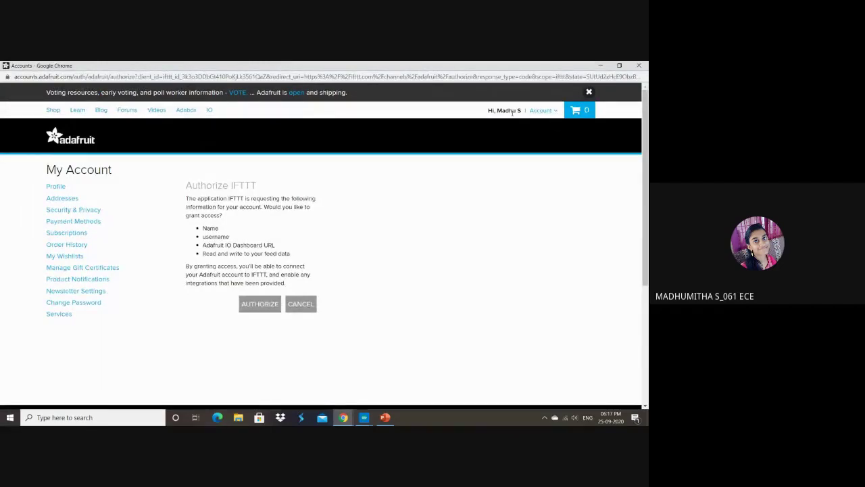
{"action": "left_click", "coordinate": [266, 310]}
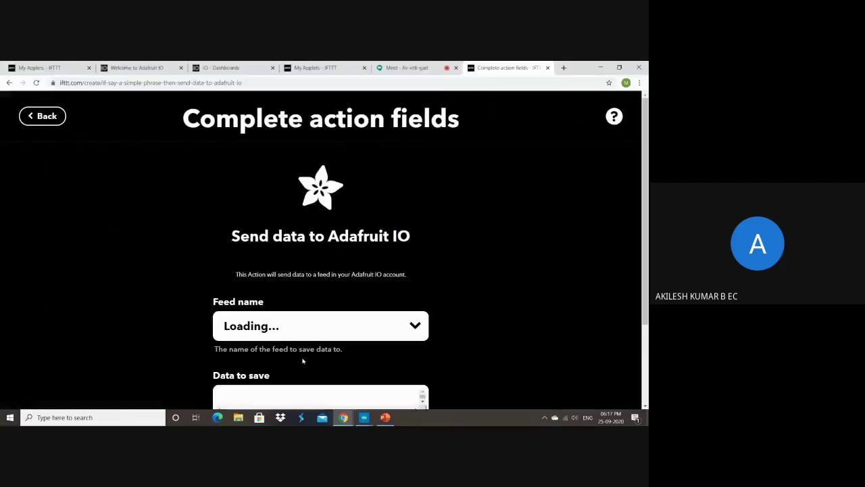
Look through the feed name choices for the "Send data to Adafruit IO" action
{"action": "scroll", "coordinate": [390, 223], "scroll_direction": "down", "scroll_amount": 2}
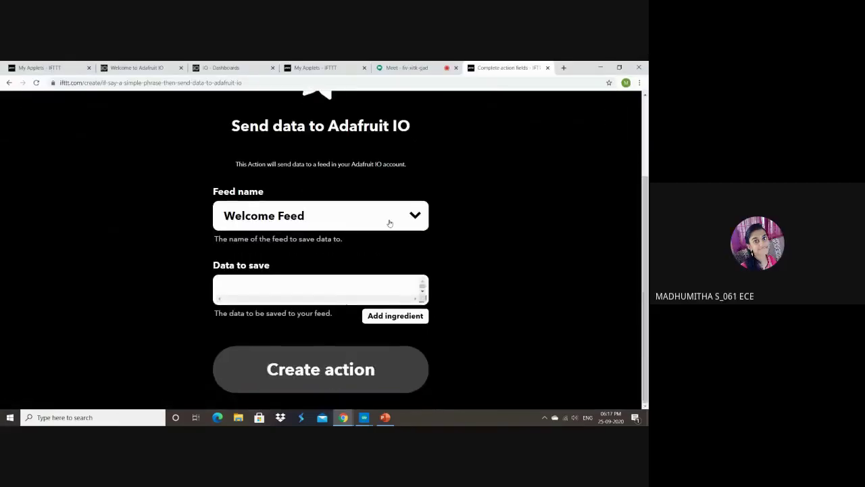
{"action": "left_click", "coordinate": [388, 222]}
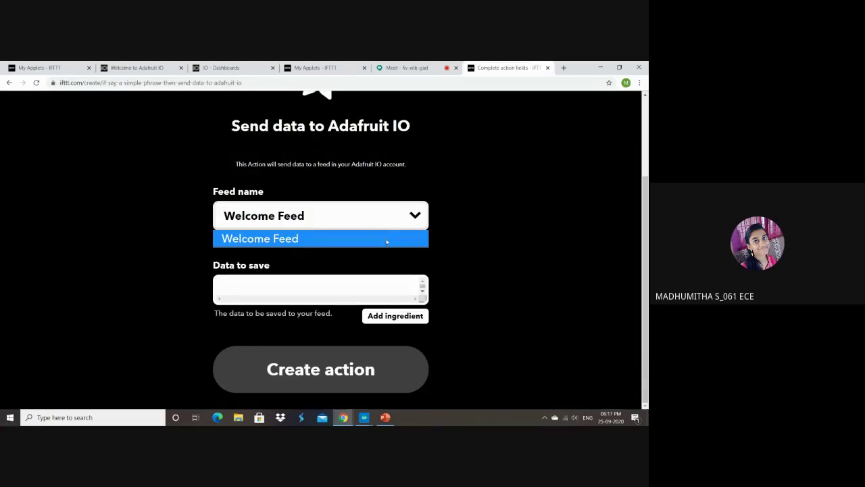
{"action": "left_click", "coordinate": [416, 212]}
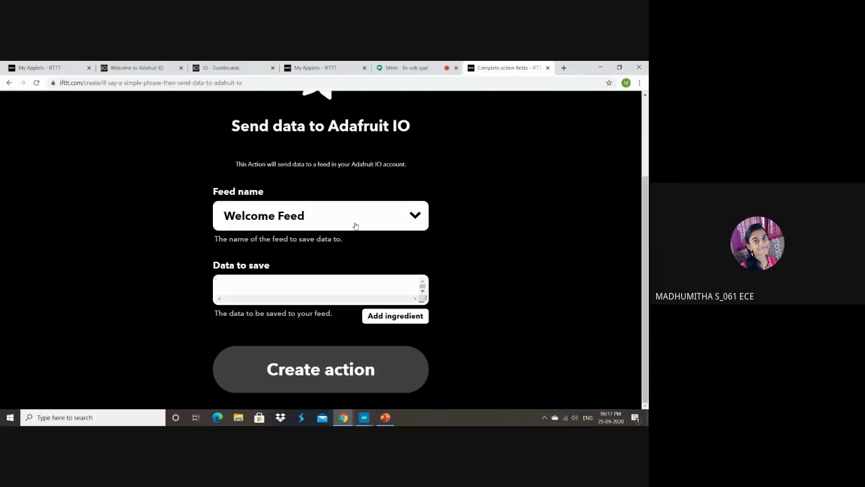
{"action": "left_click", "coordinate": [391, 217]}
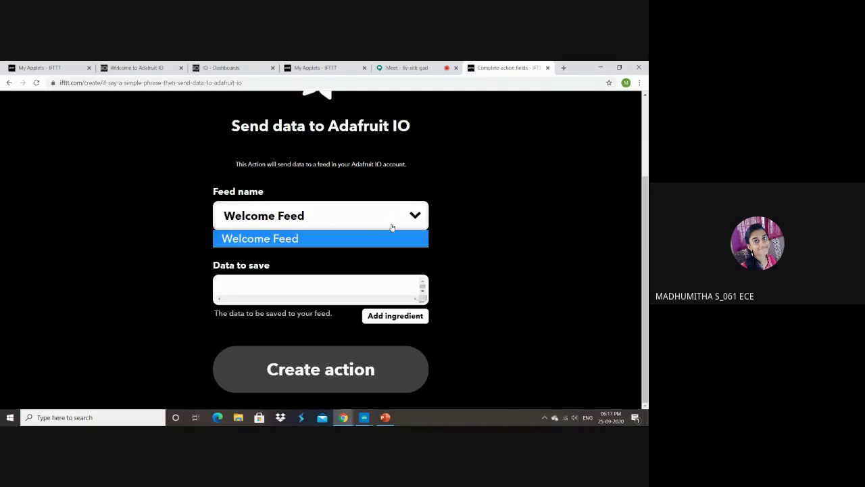
Switch to Google Meet, mute and unmute the microphone, and return to the applet's action fields
{"action": "left_click", "coordinate": [414, 68]}
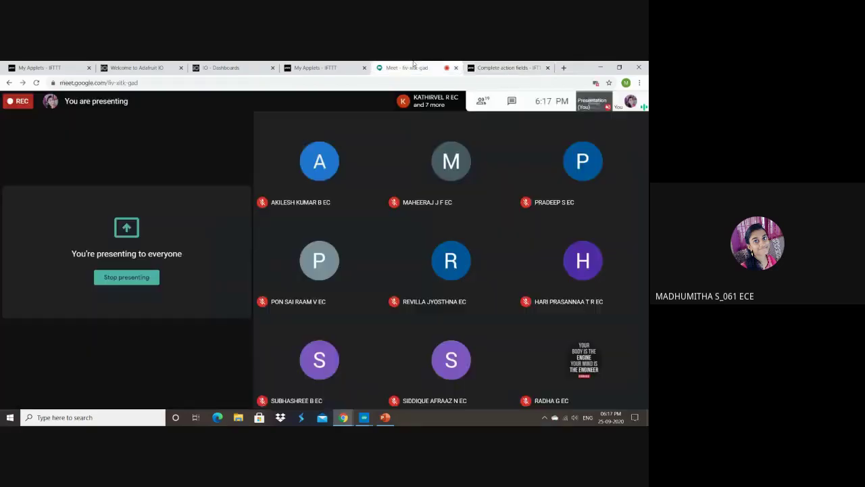
{"action": "left_click", "coordinate": [296, 391]}
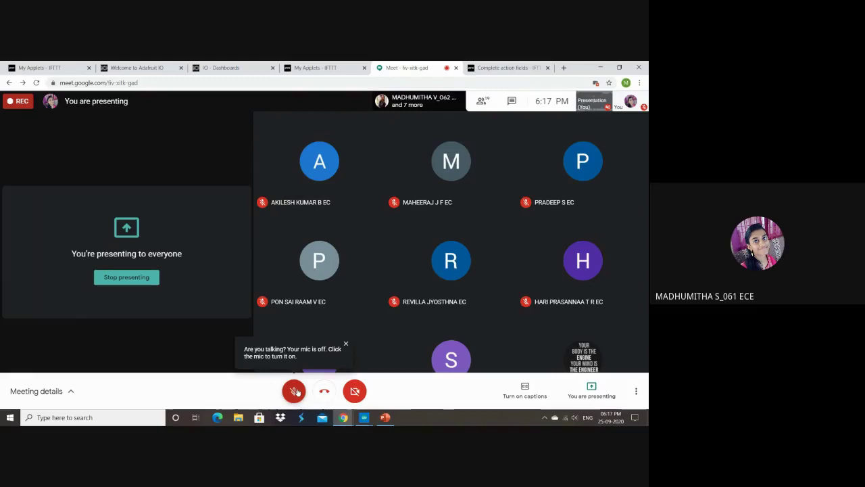
{"action": "left_click", "coordinate": [345, 343]}
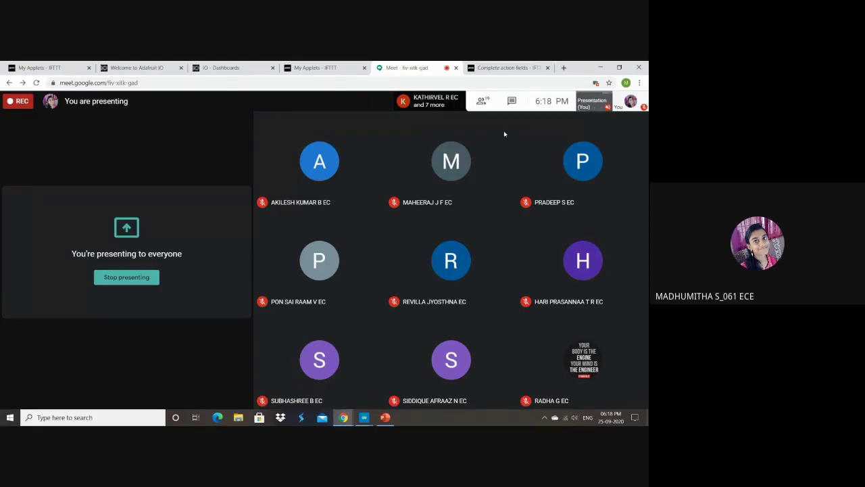
{"action": "mouse_move", "coordinate": [350, 135]}
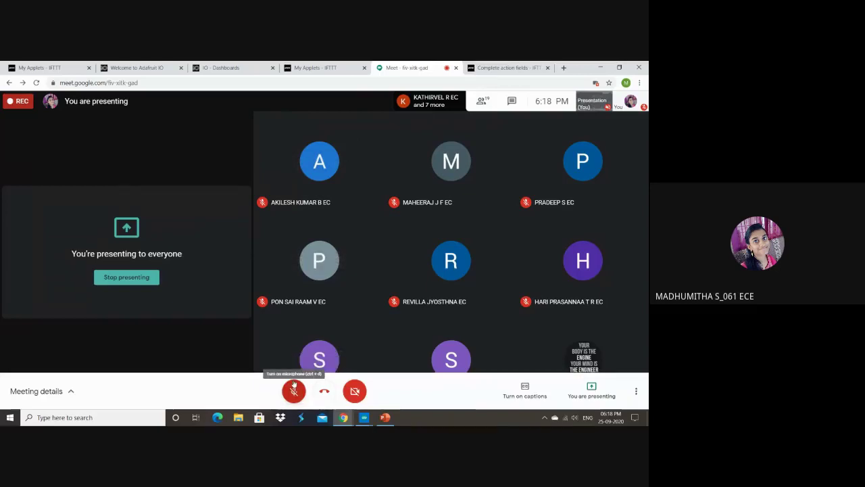
{"action": "left_click", "coordinate": [294, 390]}
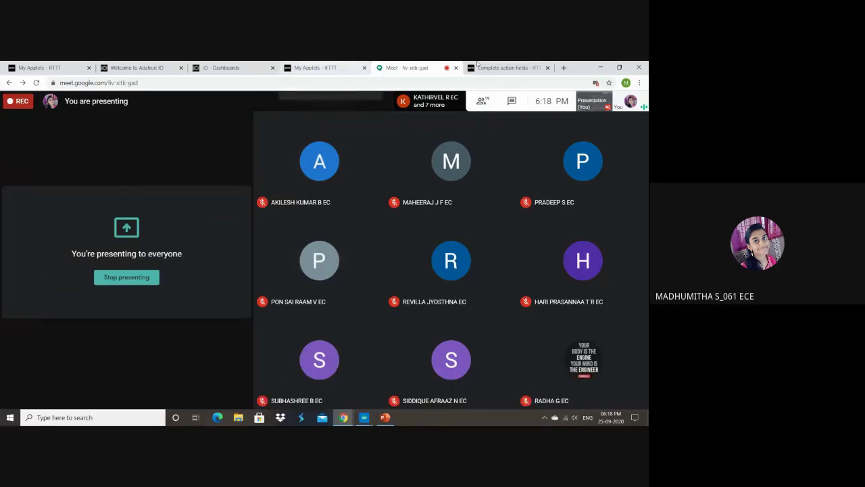
{"action": "left_click", "coordinate": [529, 65]}
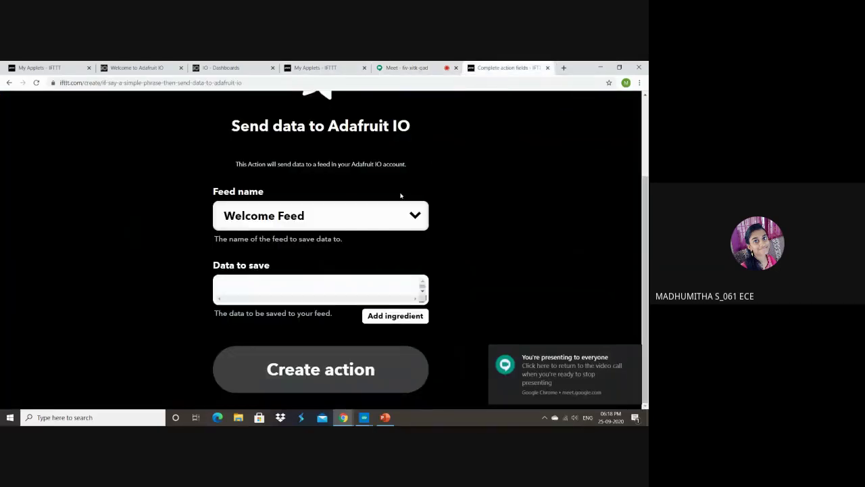
Check the feed choices and the Adafruit IO dashboards list, and select Welcome Feed as the action's feed name
{"action": "left_click", "coordinate": [409, 226]}
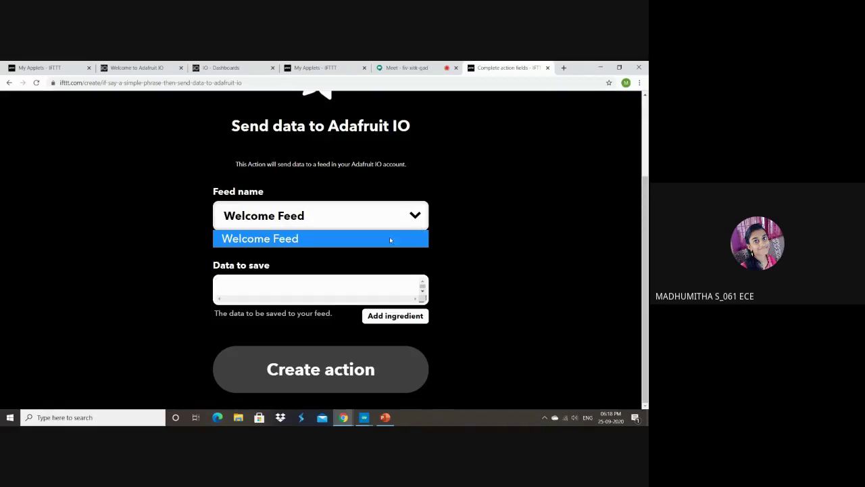
{"action": "left_click_drag", "start_coordinate": [647, 280], "coordinate": [647, 200]}
{"action": "scroll", "coordinate": [376, 225], "scroll_direction": "down", "scroll_amount": 2}
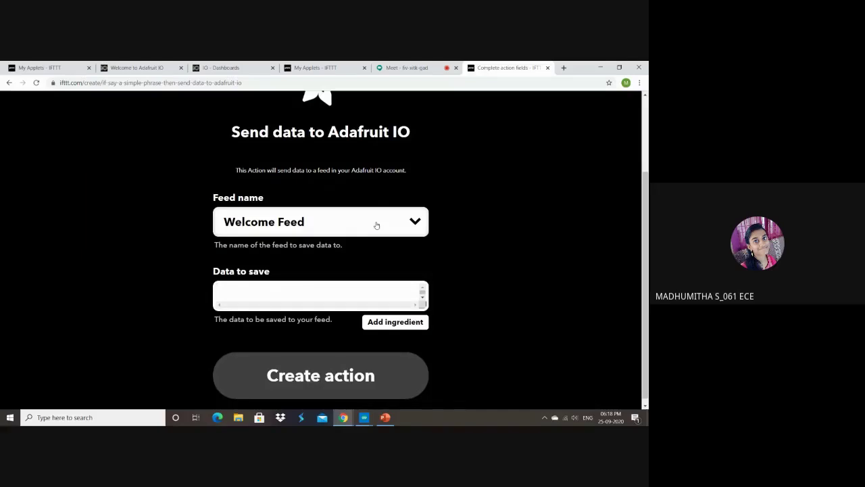
{"action": "left_click", "coordinate": [411, 222]}
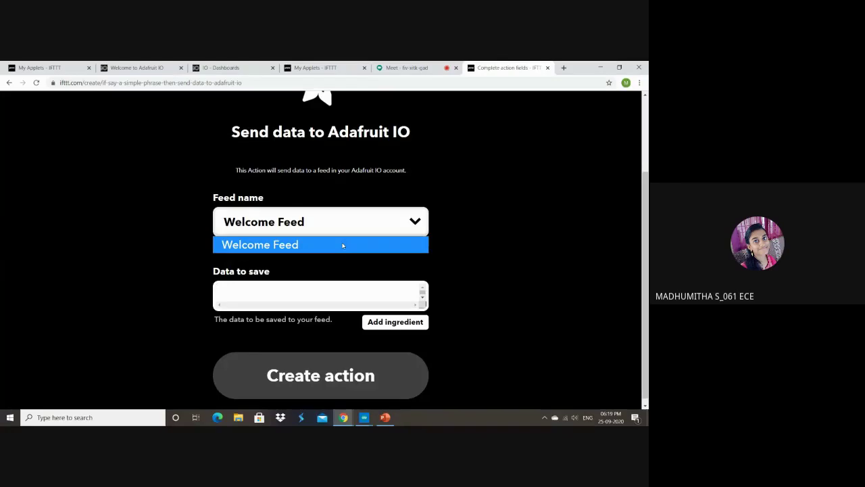
{"action": "left_click", "coordinate": [244, 65]}
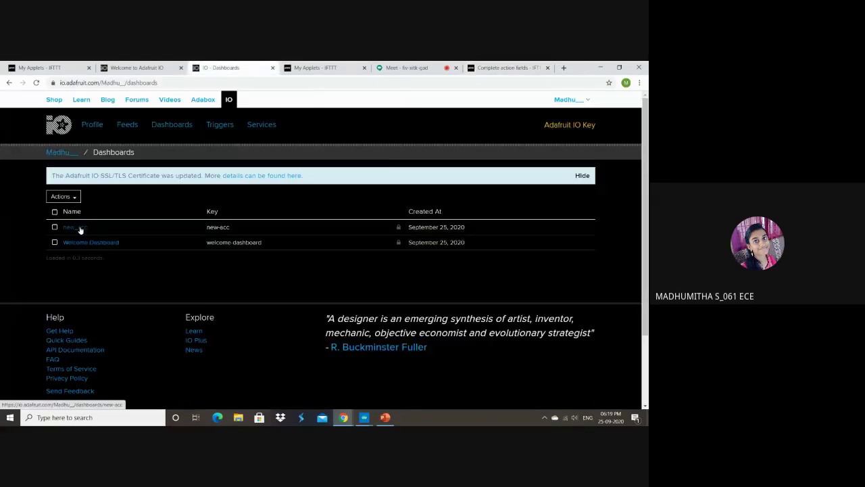
{"action": "left_click", "coordinate": [508, 68]}
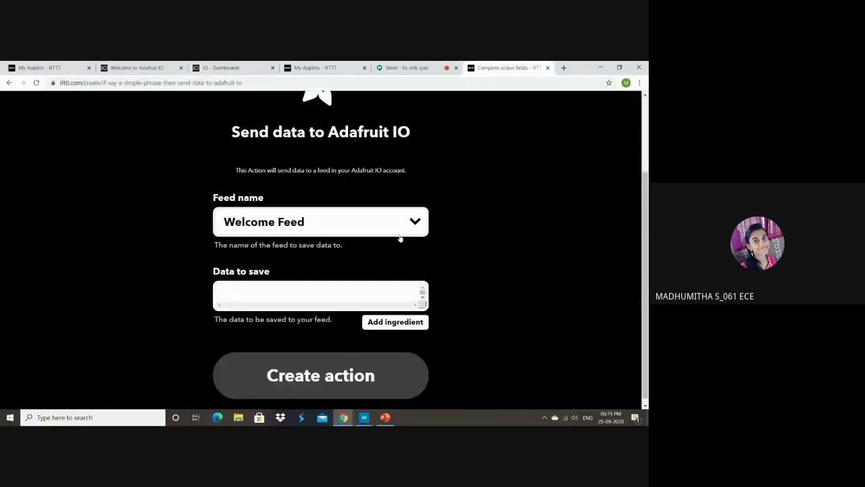
{"action": "left_click", "coordinate": [400, 232]}
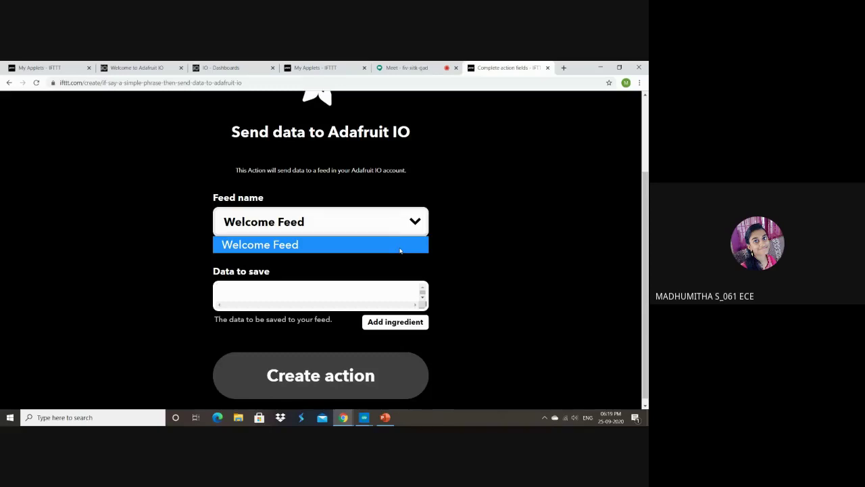
{"action": "left_click", "coordinate": [359, 248]}
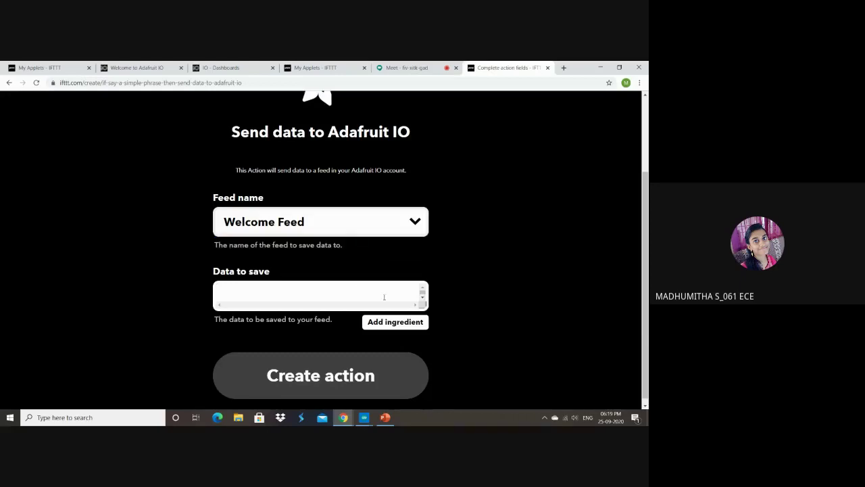
Try 23, 0 and 1 as example values for the data to save, clearing each, and show the feed name choices again
{"action": "left_click", "coordinate": [260, 292]}
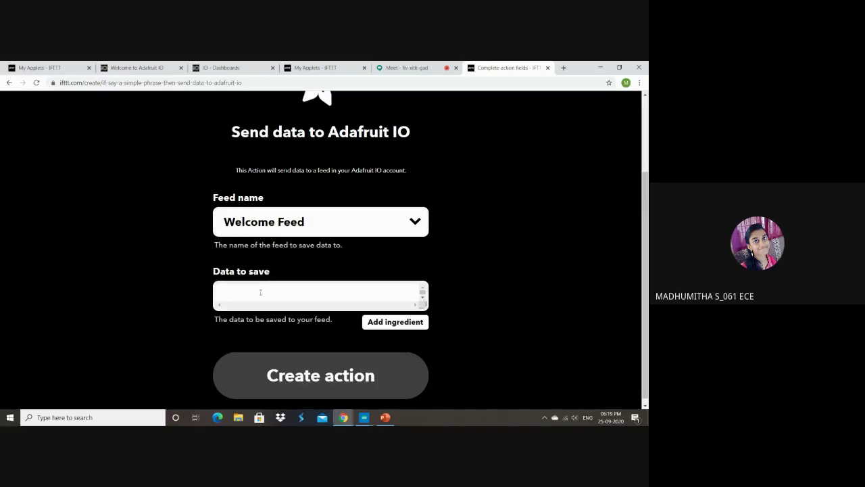
{"action": "type", "text": "23"}
{"action": "key", "text": "BackSpace"}
{"action": "key", "text": "BackSpace"}
{"action": "type", "text": "0"}
{"action": "key", "text": "BackSpace"}
{"action": "type", "text": "1"}
{"action": "key", "text": "BackSpace"}
{"action": "left_click", "coordinate": [329, 224]}
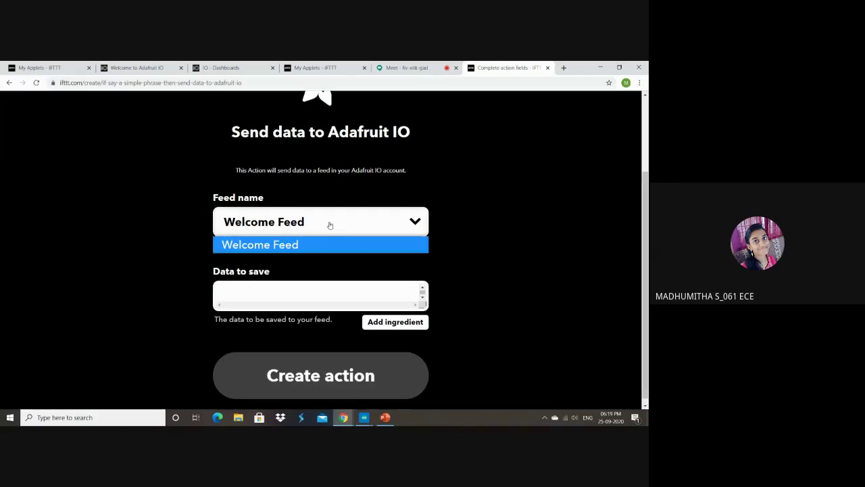
{"action": "left_click", "coordinate": [304, 287]}
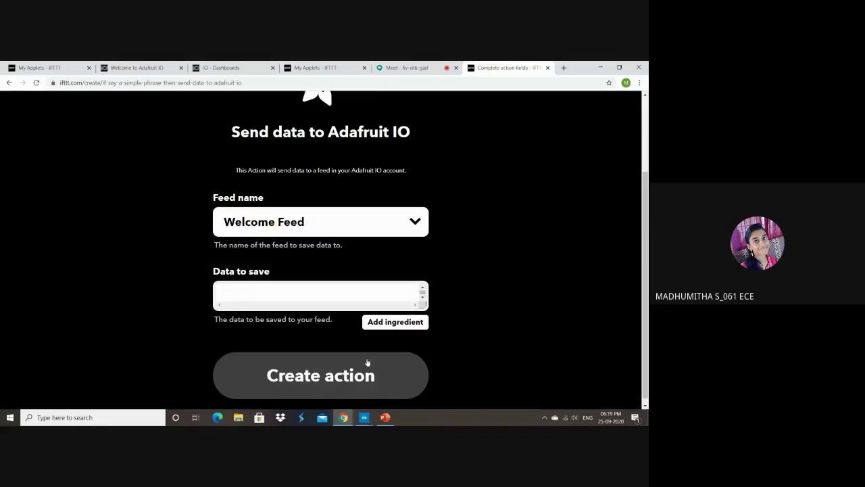
{"action": "mouse_move", "coordinate": [645, 297]}
{"action": "left_mouse_down"}
{"action": "mouse_move", "coordinate": [644, 221]}
{"action": "mouse_move", "coordinate": [645, 302]}
{"action": "left_mouse_up"}
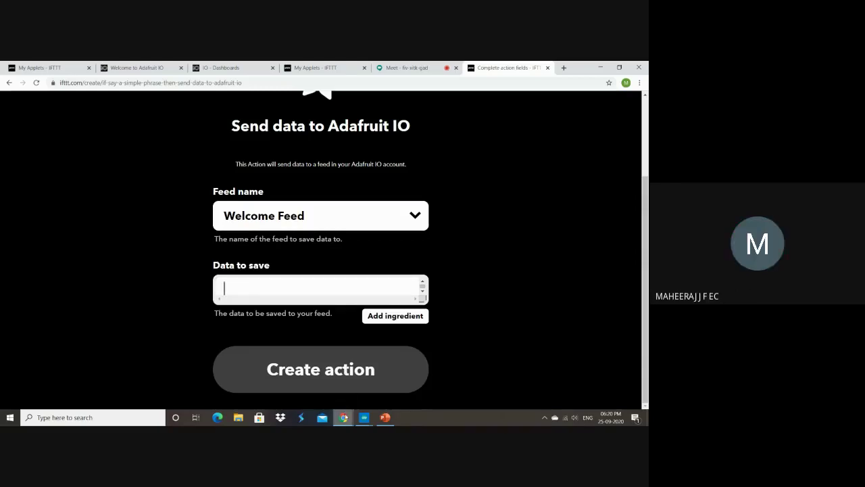
Switch to the Arduino IDE and examine the photocell publishing code and its "Failed" message in the mqtt_esp8266 sketch
{"action": "mouse_move", "coordinate": [344, 417]}
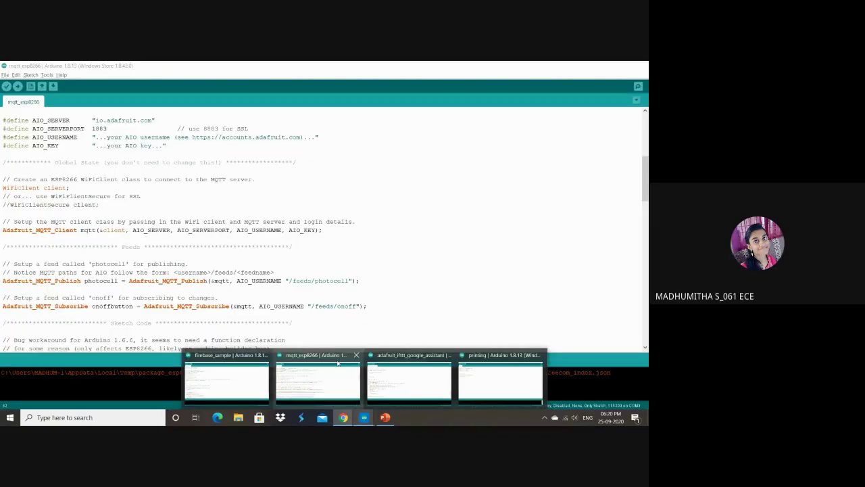
{"action": "left_click", "coordinate": [341, 379]}
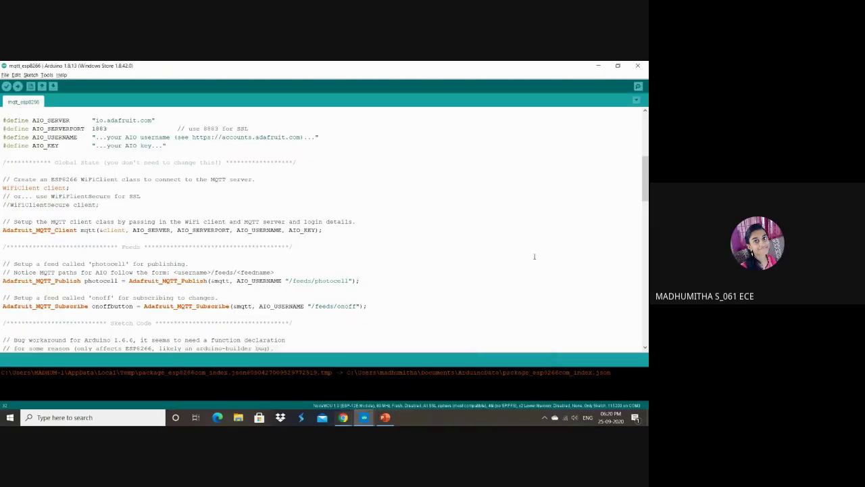
{"action": "mouse_move", "coordinate": [646, 191]}
{"action": "left_mouse_down"}
{"action": "mouse_move", "coordinate": [647, 339]}
{"action": "mouse_move", "coordinate": [646, 154]}
{"action": "mouse_move", "coordinate": [645, 322]}
{"action": "mouse_move", "coordinate": [646, 302]}
{"action": "left_mouse_up"}
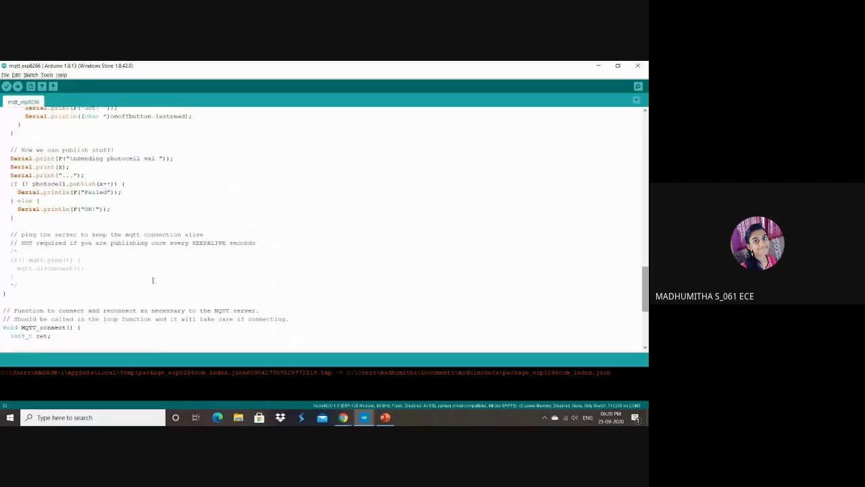
{"action": "left_click_drag", "start_coordinate": [73, 192], "coordinate": [115, 192]}
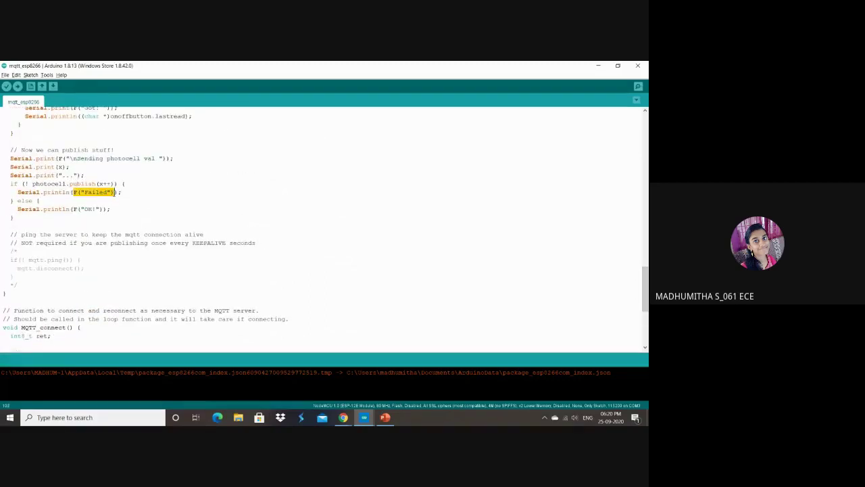
{"action": "left_click", "coordinate": [122, 193]}
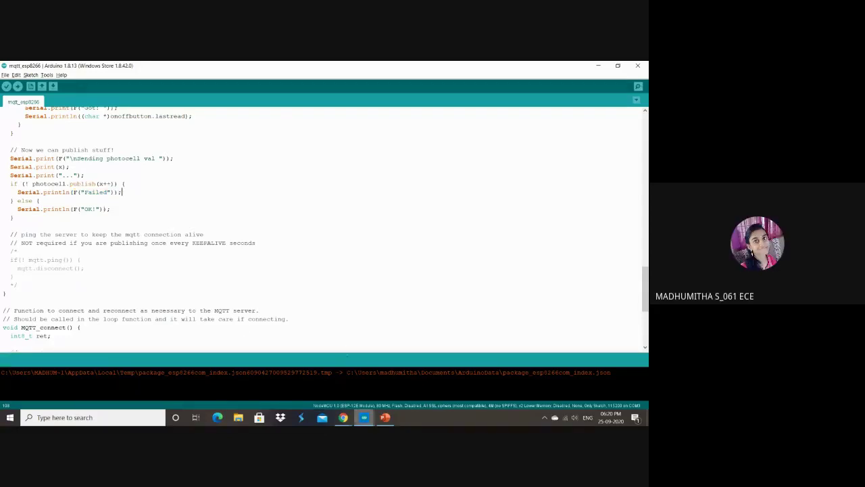
{"action": "mouse_move", "coordinate": [343, 417]}
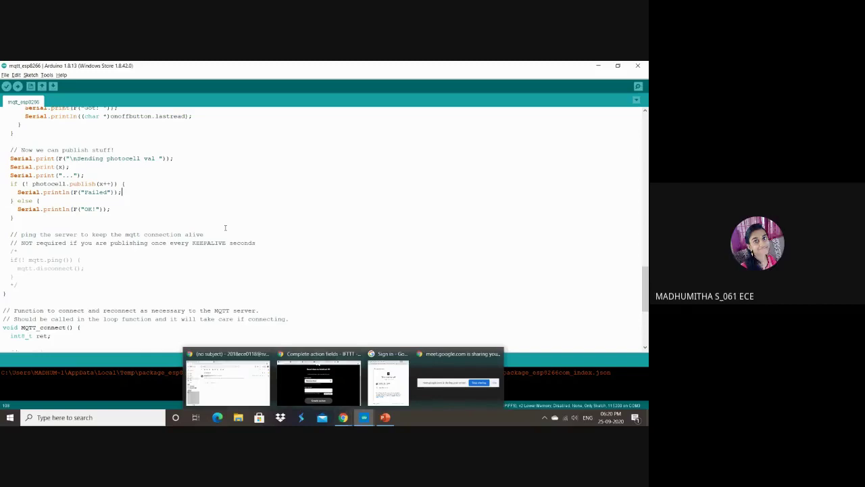
Highlight the "Failed" message argument in the photocell publishing condition to point out what is printed when publishing fails
{"action": "left_click_drag", "start_coordinate": [73, 192], "coordinate": [122, 193]}
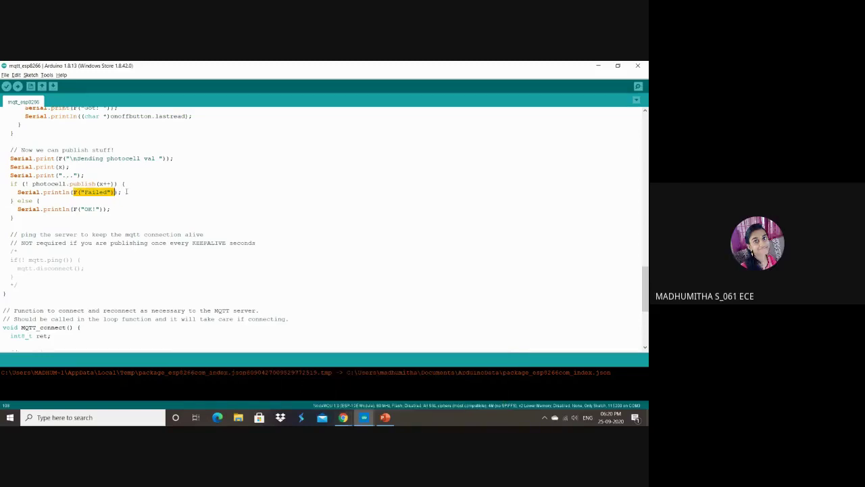
{"action": "left_click", "coordinate": [126, 192]}
{"action": "left_click", "coordinate": [77, 194]}
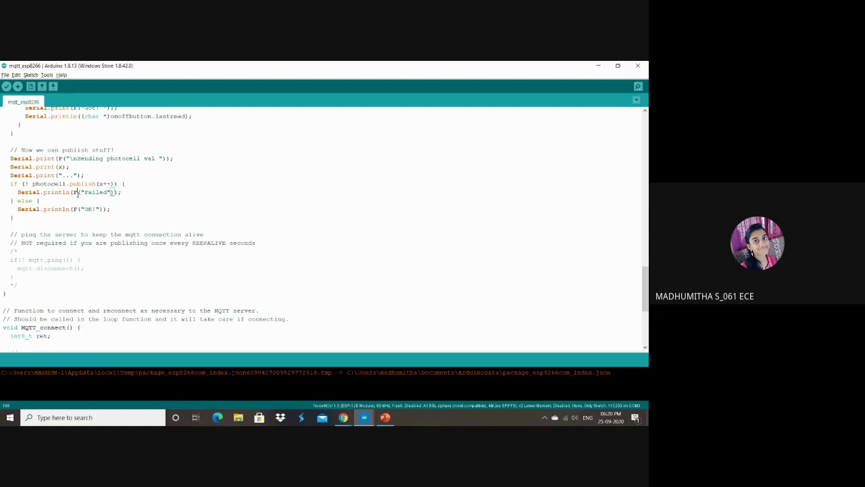
{"action": "left_click", "coordinate": [123, 193]}
{"action": "left_click", "coordinate": [75, 193]}
{"action": "left_click", "coordinate": [158, 197]}
Examine the retry while loop and the "MQTT Connected!" message at the end of the MQTT_connect function
{"action": "scroll", "coordinate": [647, 287], "scroll_direction": "up", "scroll_amount": 3}
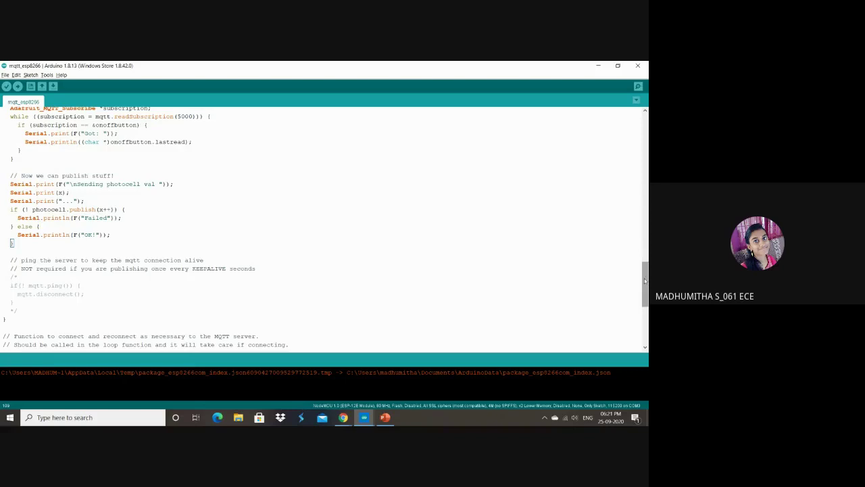
{"action": "scroll", "coordinate": [646, 281], "scroll_direction": "down", "scroll_amount": 8}
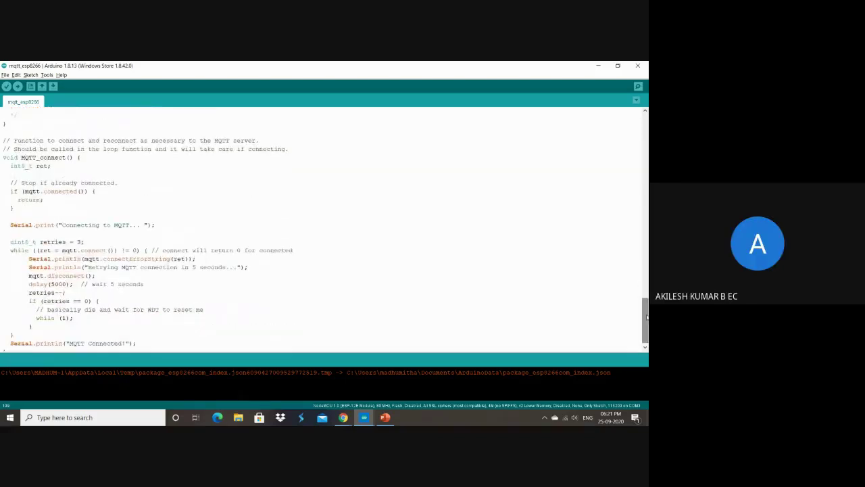
{"action": "left_click_drag", "start_coordinate": [10, 244], "coordinate": [137, 337]}
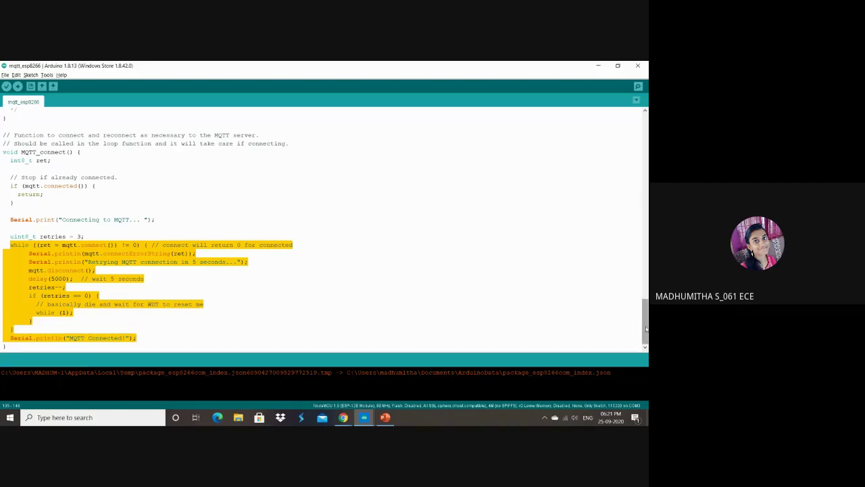
{"action": "mouse_move", "coordinate": [646, 328]}
{"action": "left_mouse_down"}
{"action": "mouse_move", "coordinate": [646, 318]}
{"action": "mouse_move", "coordinate": [645, 341]}
{"action": "left_mouse_up"}
{"action": "left_click", "coordinate": [429, 332]}
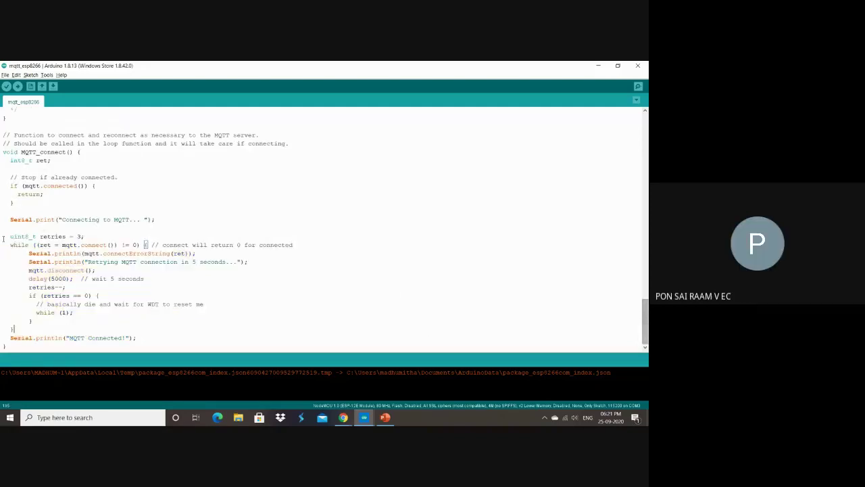
{"action": "left_click_drag", "start_coordinate": [8, 244], "coordinate": [146, 333]}
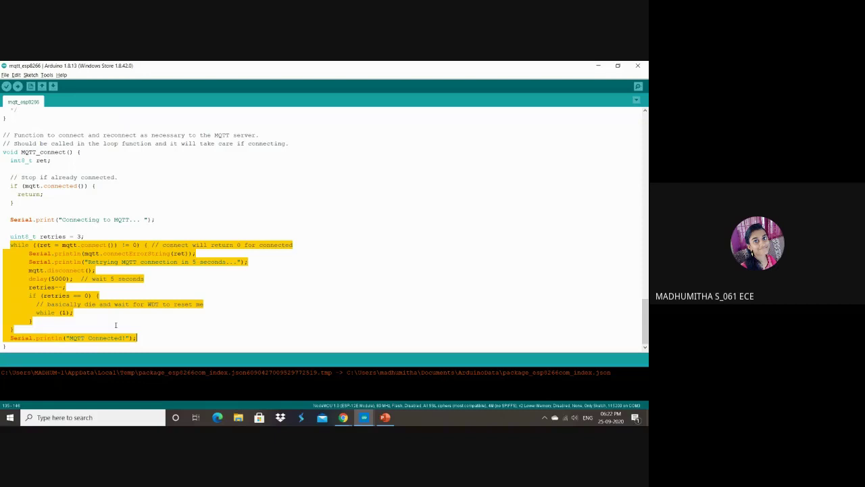
{"action": "left_click", "coordinate": [13, 329]}
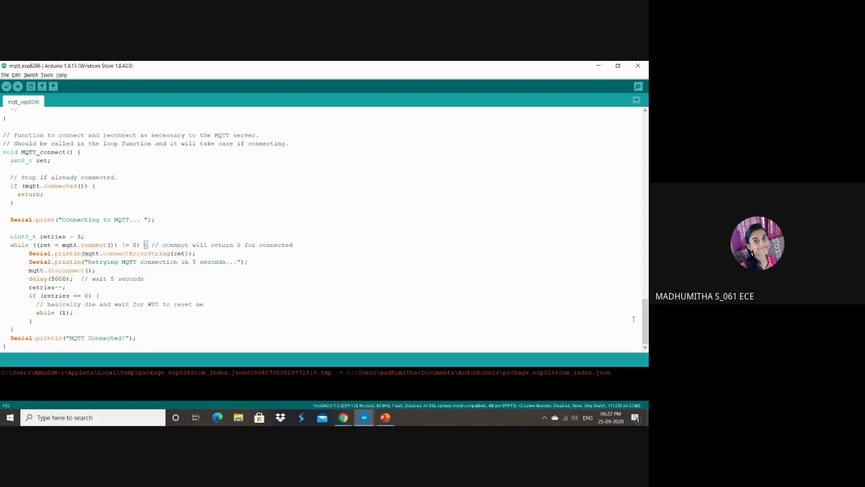
{"action": "scroll", "coordinate": [645, 323], "scroll_direction": "up", "scroll_amount": 3}
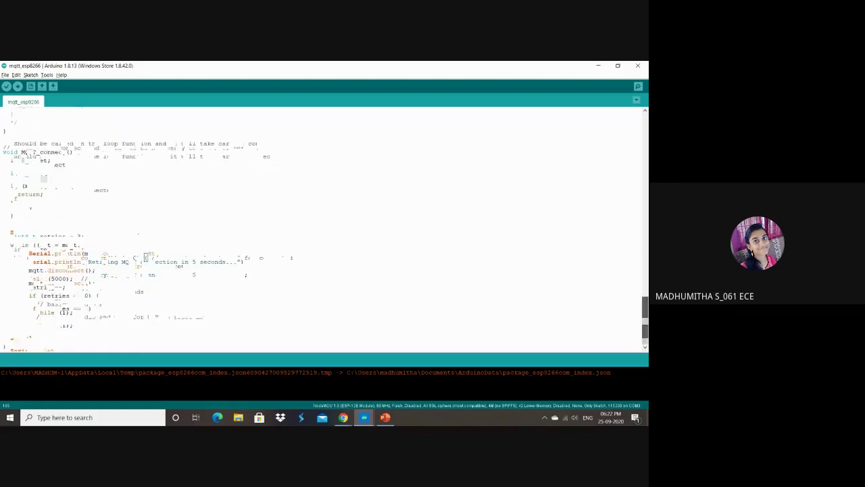
{"action": "scroll", "coordinate": [645, 325], "scroll_direction": "down", "scroll_amount": 2}
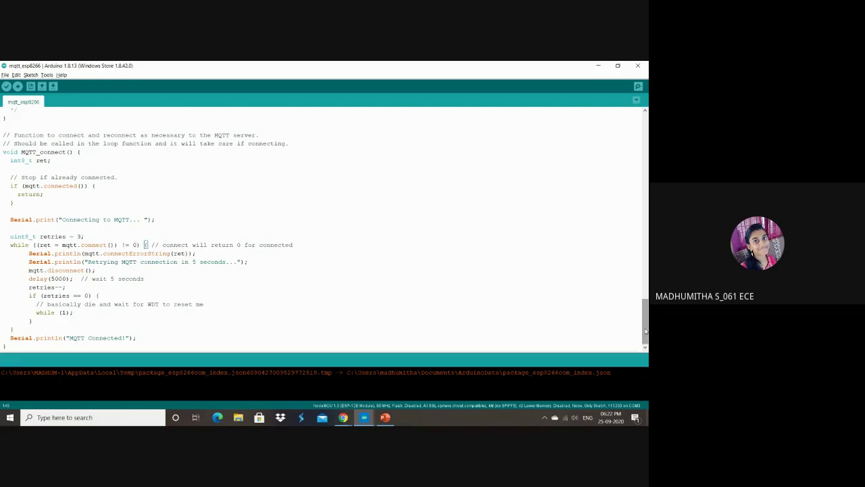
Trace the MQTT_connect() call in the loop function to its function definition near the end of the sketch
{"action": "left_click_drag", "start_coordinate": [645, 331], "coordinate": [645, 274]}
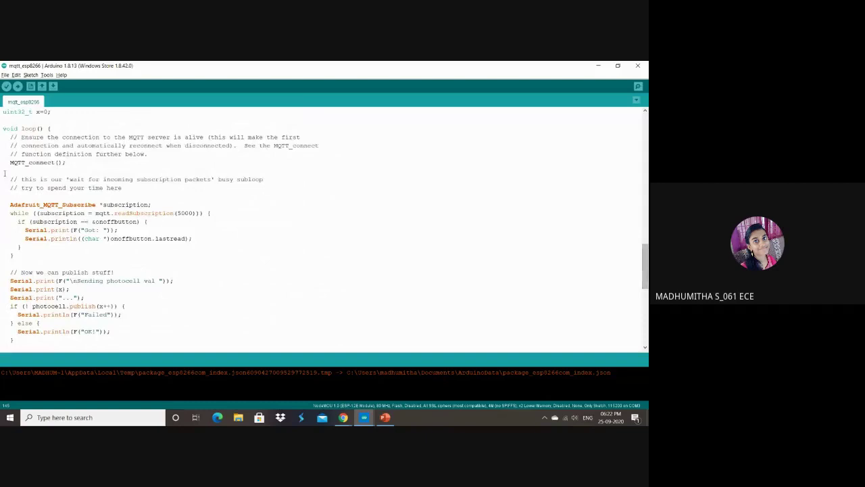
{"action": "left_click_drag", "start_coordinate": [8, 163], "coordinate": [66, 162]}
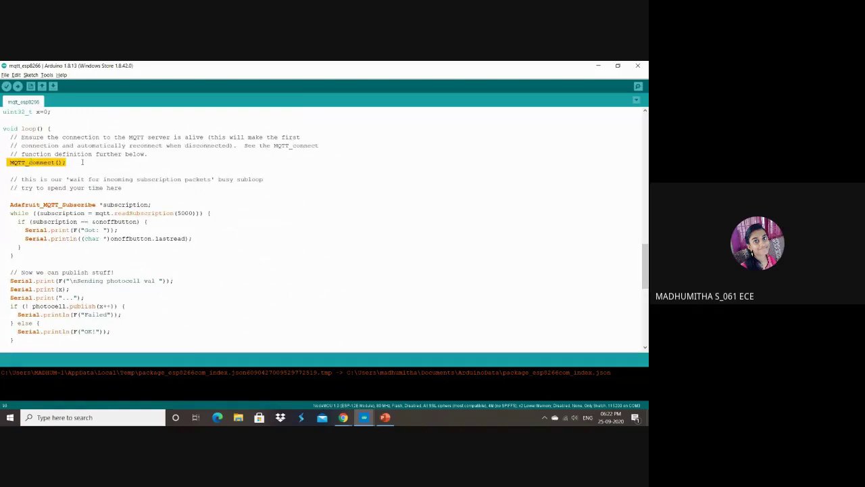
{"action": "left_click_drag", "start_coordinate": [645, 267], "coordinate": [645, 323]}
{"action": "scroll", "coordinate": [18, 157], "scroll_direction": "up", "scroll_amount": 1}
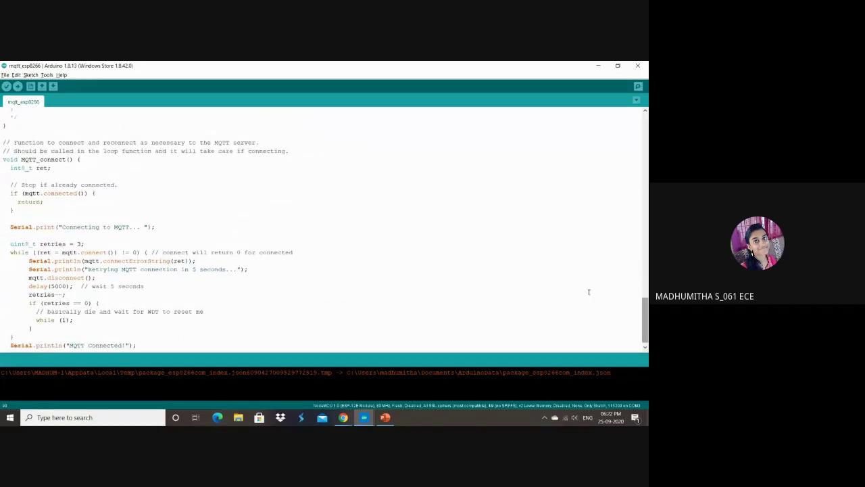
{"action": "left_click_drag", "start_coordinate": [19, 160], "coordinate": [75, 160]}
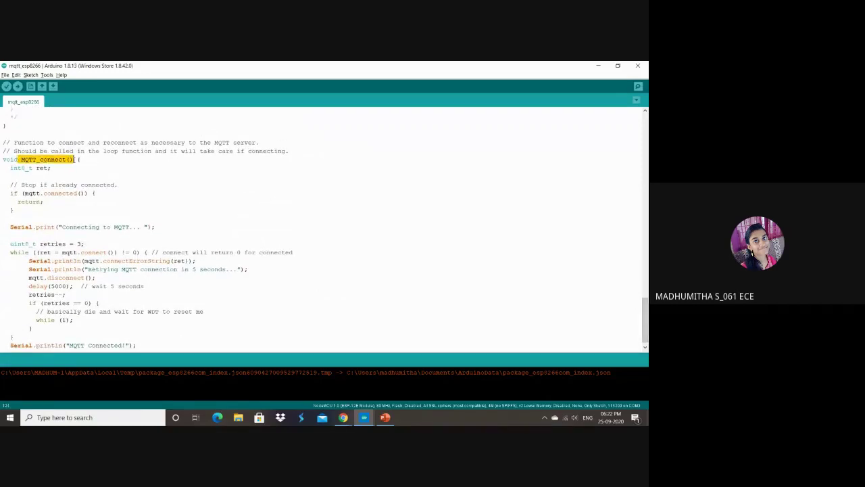
{"action": "left_click", "coordinate": [65, 169]}
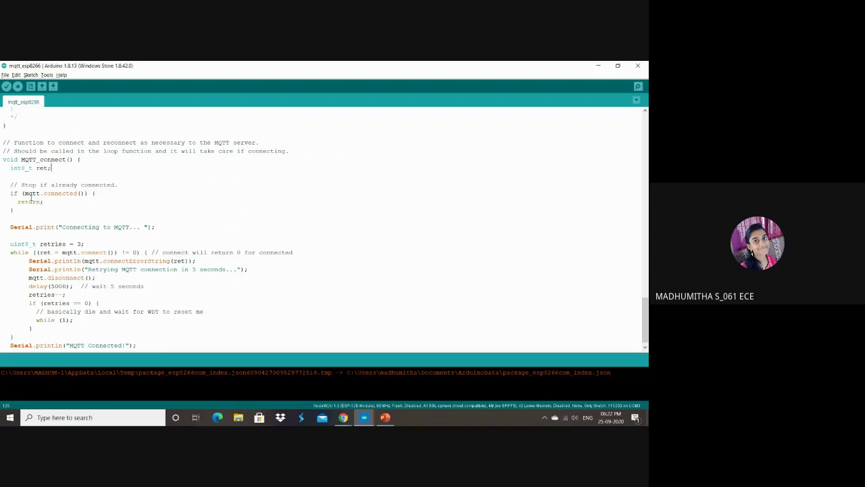
Examine the mqtt.connected() check in MQTT_connect and the connection code that follows it
{"action": "left_click_drag", "start_coordinate": [24, 194], "coordinate": [83, 196]}
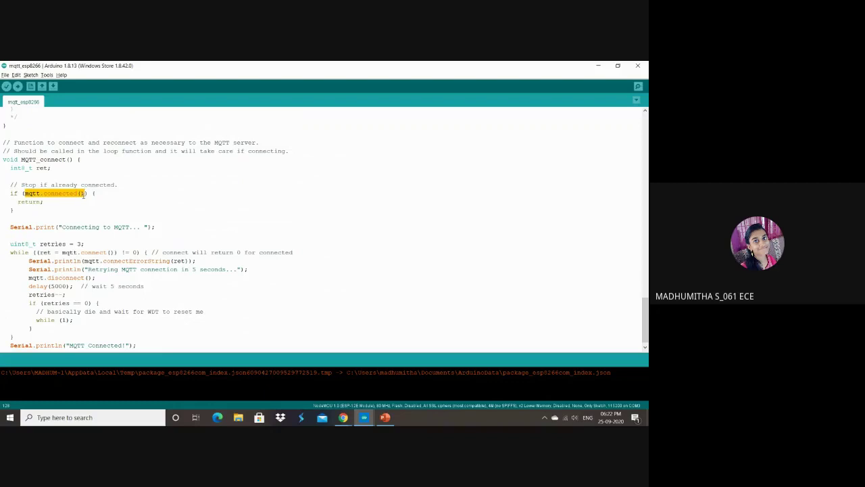
{"action": "left_click", "coordinate": [49, 202]}
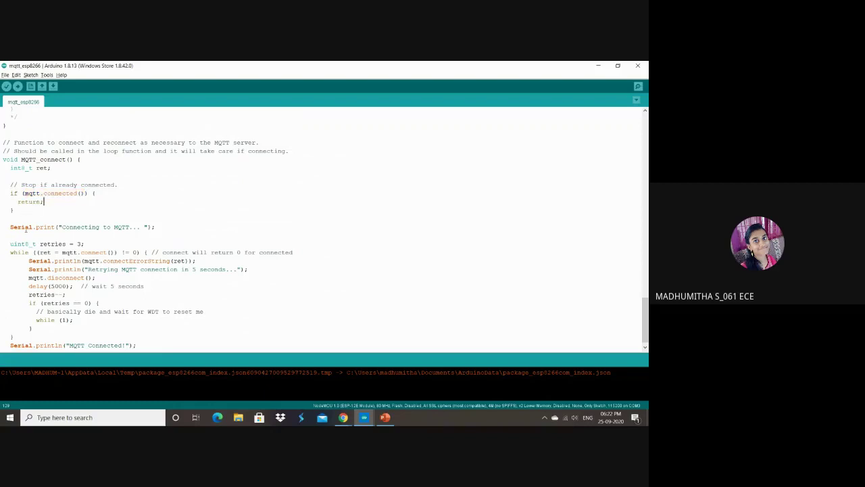
{"action": "left_click_drag", "start_coordinate": [10, 226], "coordinate": [119, 333]}
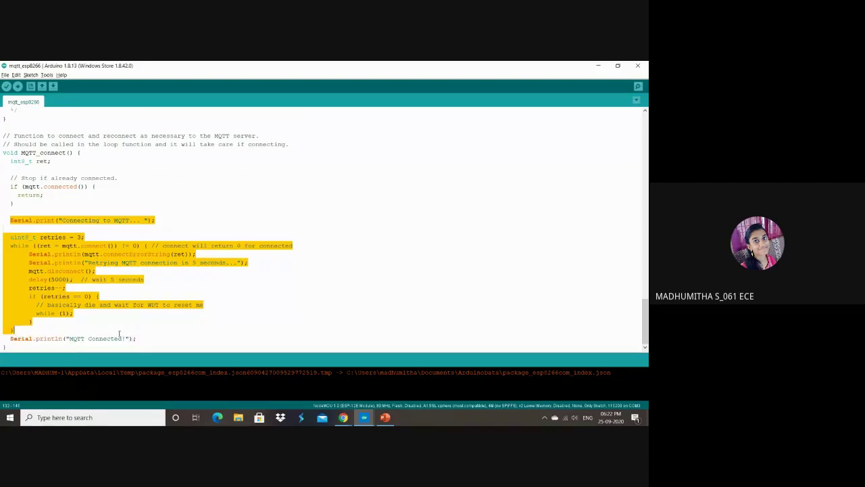
{"action": "left_click", "coordinate": [64, 203]}
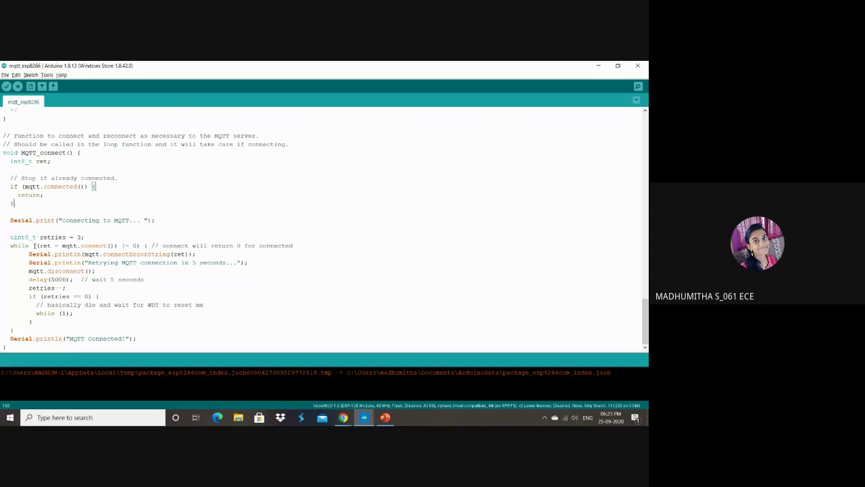
{"action": "left_click_drag", "start_coordinate": [32, 245], "coordinate": [85, 313]}
{"action": "left_click", "coordinate": [85, 312]}
{"action": "left_click_drag", "start_coordinate": [24, 186], "coordinate": [85, 186]}
{"action": "left_click", "coordinate": [113, 219]}
Examine the mqtt.connect() != 0 condition, its return value comment, and the retry statements inside the while loop
{"action": "left_click_drag", "start_coordinate": [62, 245], "coordinate": [115, 247]}
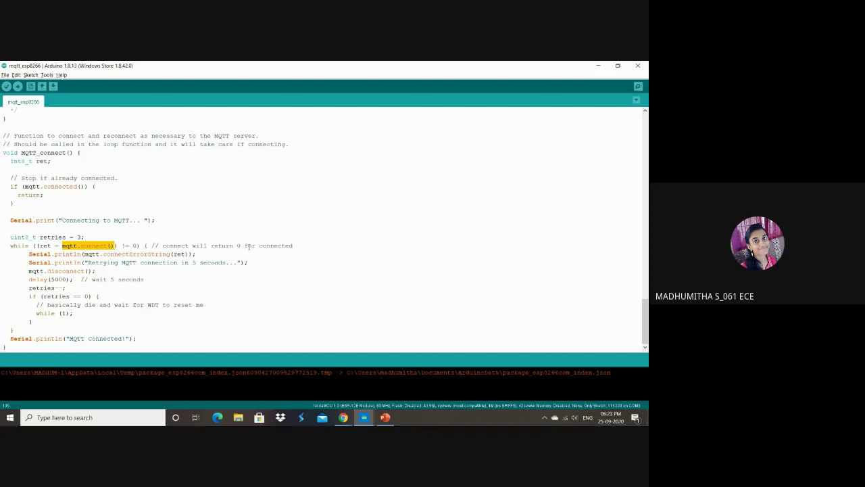
{"action": "left_click", "coordinate": [58, 186]}
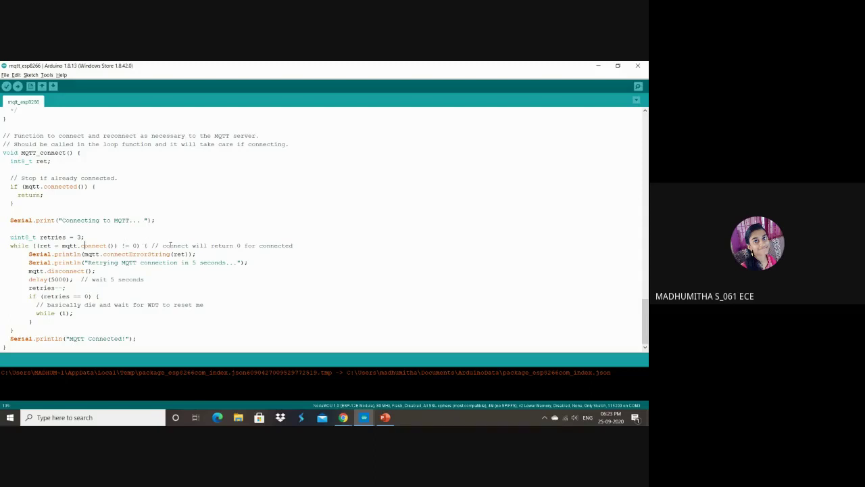
{"action": "left_click_drag", "start_coordinate": [216, 246], "coordinate": [240, 245]}
{"action": "left_click", "coordinate": [152, 253]}
{"action": "left_click_drag", "start_coordinate": [62, 246], "coordinate": [117, 246]}
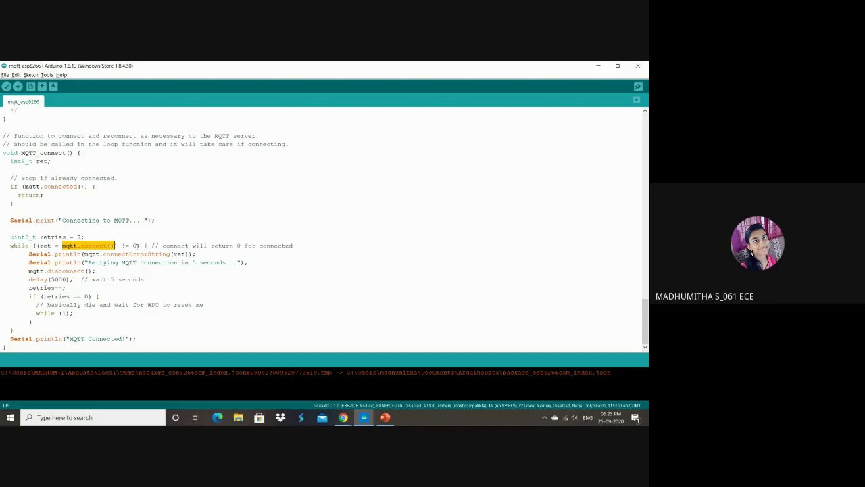
{"action": "left_click_drag", "start_coordinate": [7, 252], "coordinate": [83, 328]}
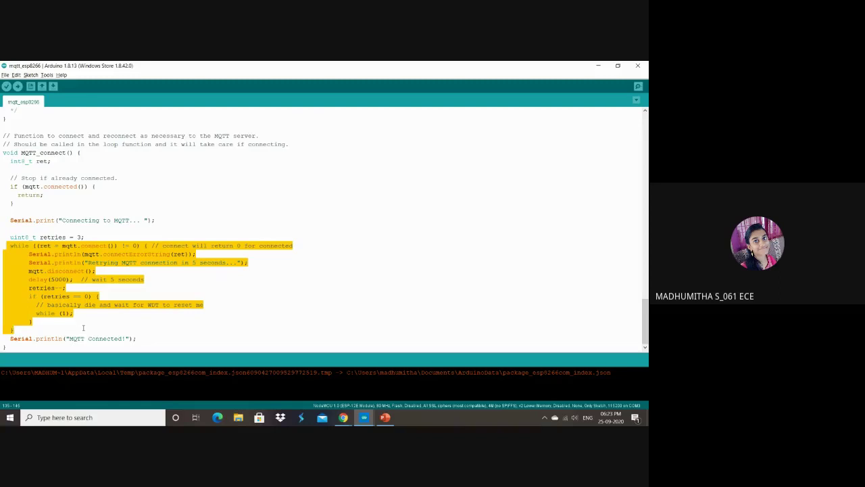
{"action": "left_click", "coordinate": [125, 292]}
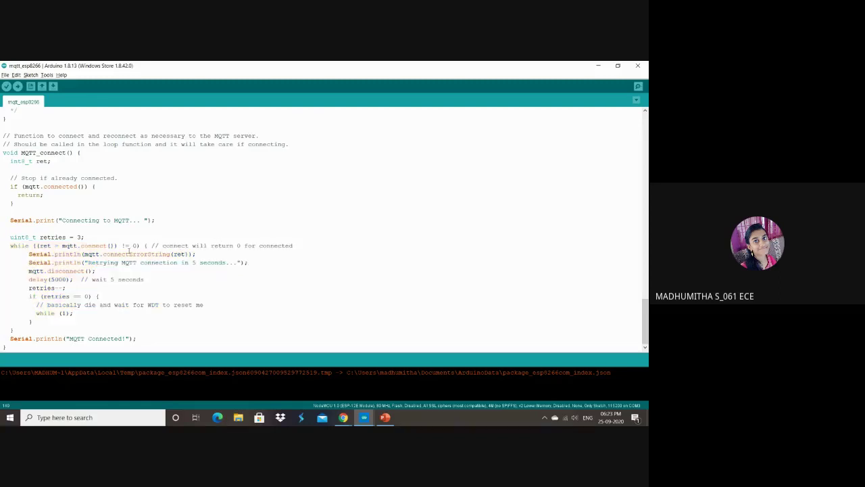
{"action": "left_click_drag", "start_coordinate": [61, 246], "coordinate": [115, 246]}
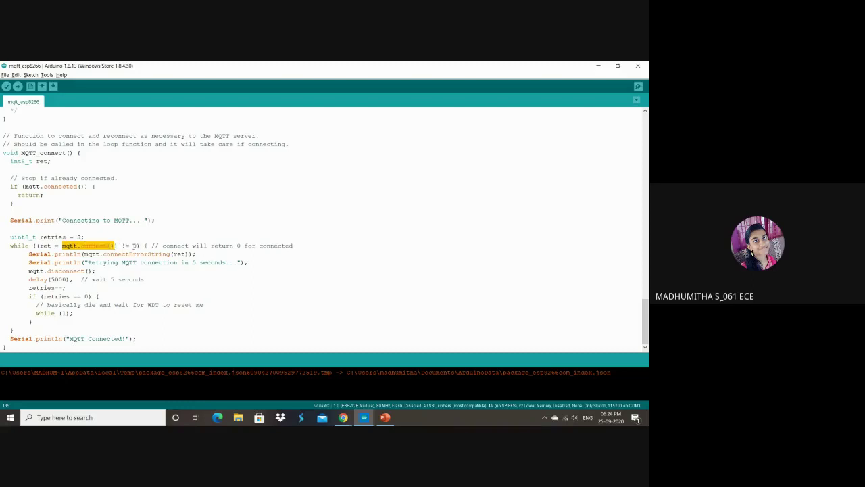
{"action": "left_click", "coordinate": [134, 246]}
{"action": "left_click_drag", "start_coordinate": [30, 253], "coordinate": [95, 313]}
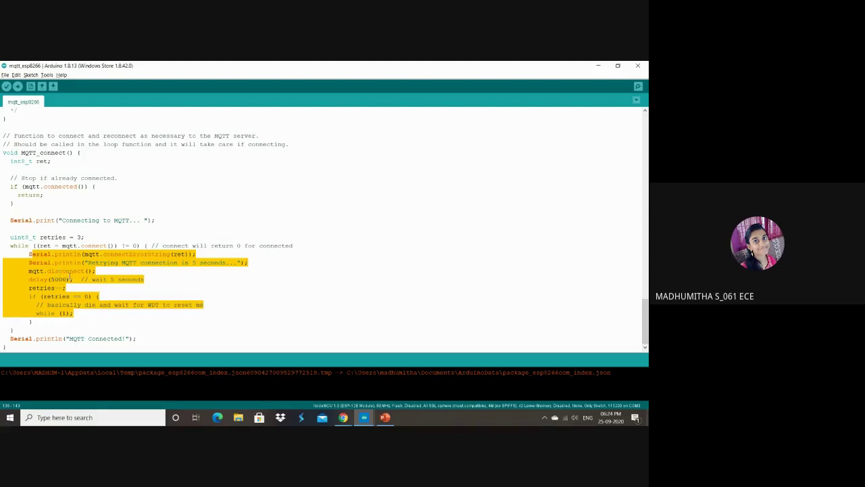
{"action": "left_click", "coordinate": [69, 288]}
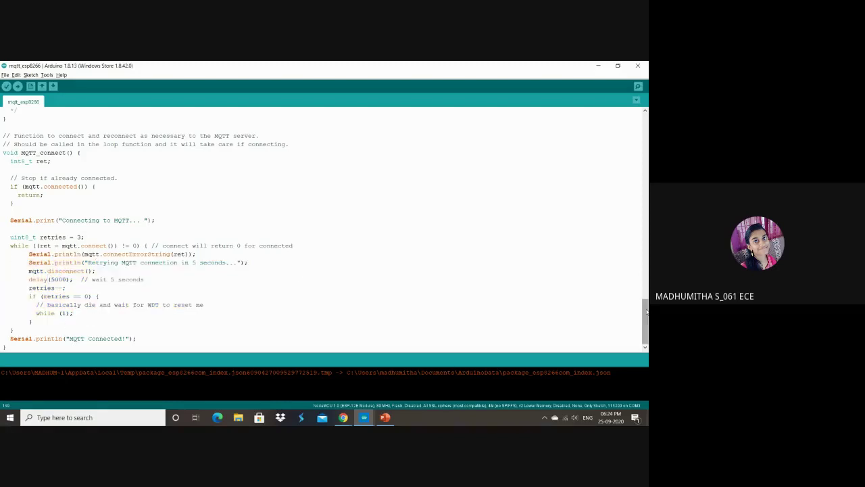
Review the subscription and photocell publishing code in the loop function, and return to the feed definitions
{"action": "scroll", "coordinate": [646, 310], "scroll_direction": "up", "scroll_amount": 1}
{"action": "left_click_drag", "start_coordinate": [646, 309], "coordinate": [646, 261]}
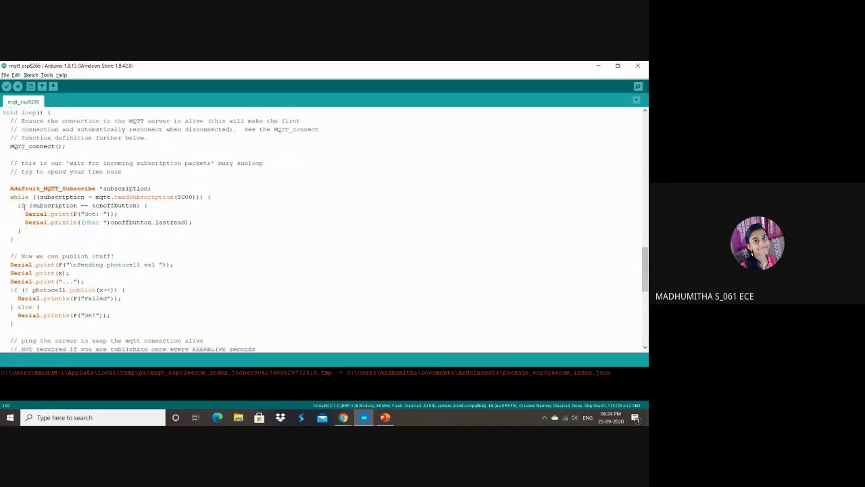
{"action": "left_click_drag", "start_coordinate": [10, 197], "coordinate": [124, 319]}
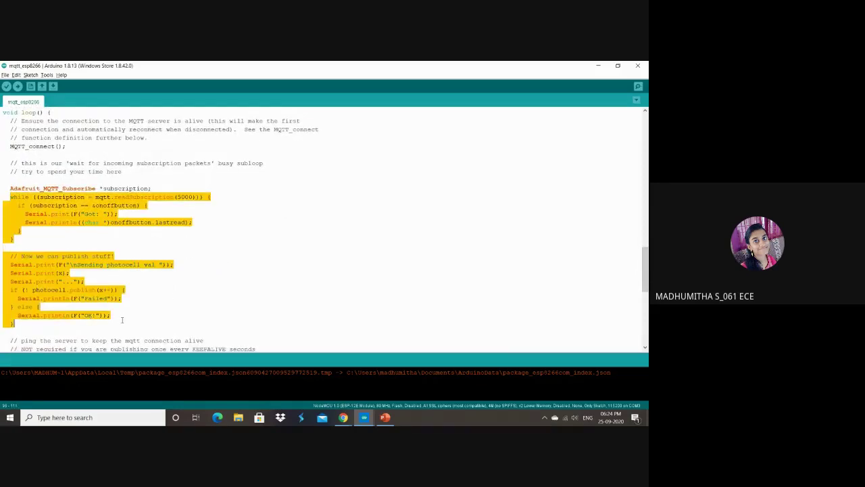
{"action": "left_click", "coordinate": [123, 319]}
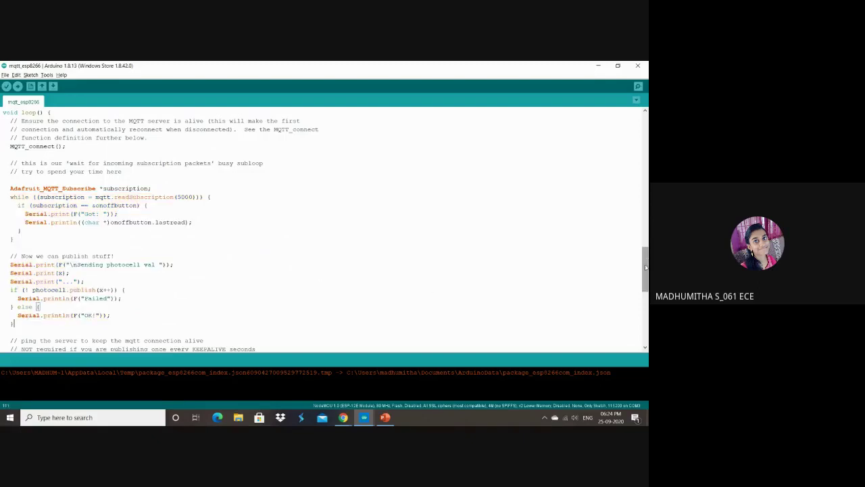
{"action": "mouse_move", "coordinate": [645, 269]}
{"action": "left_mouse_down"}
{"action": "mouse_move", "coordinate": [646, 247]}
{"action": "mouse_move", "coordinate": [645, 270]}
{"action": "left_mouse_up"}
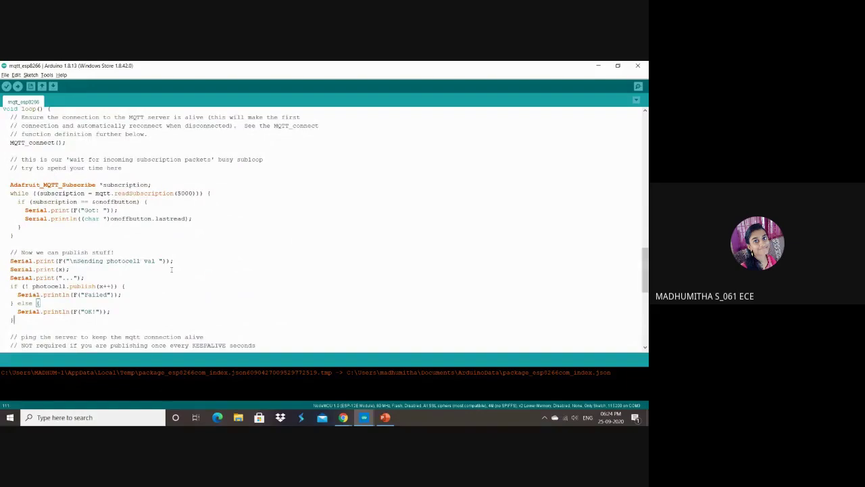
{"action": "left_click_drag", "start_coordinate": [643, 270], "coordinate": [646, 182]}
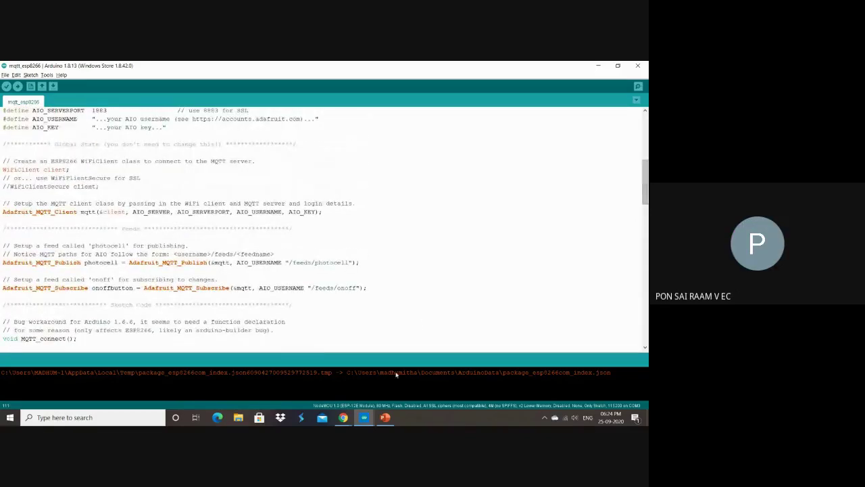
Switch to the Google Meet call in Chrome and stop presenting the screen
{"action": "mouse_move", "coordinate": [344, 417]}
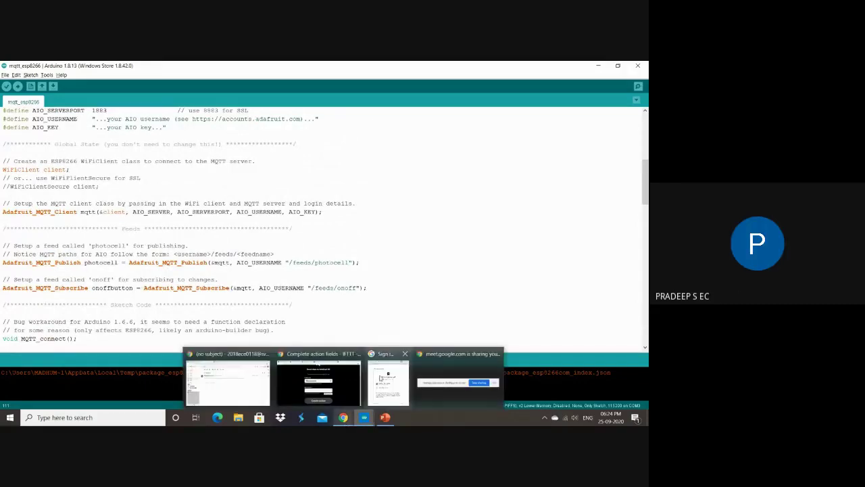
{"action": "mouse_move", "coordinate": [382, 383]}
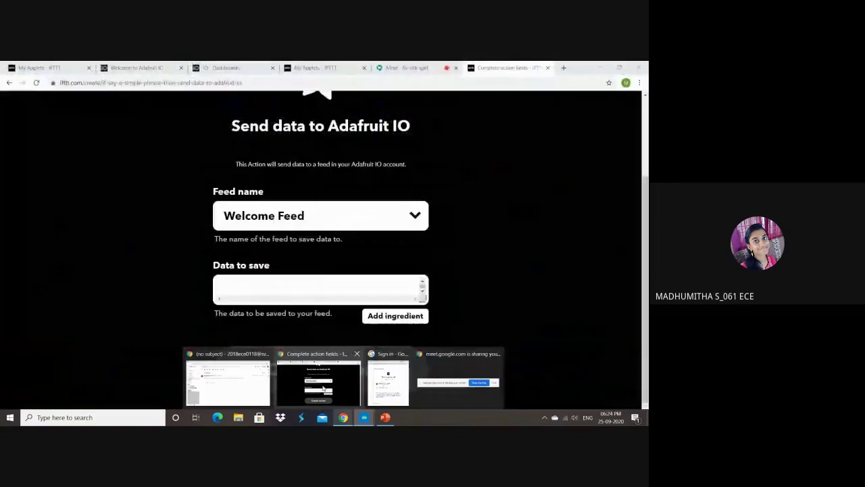
{"action": "left_click", "coordinate": [323, 387]}
{"action": "left_click", "coordinate": [405, 67]}
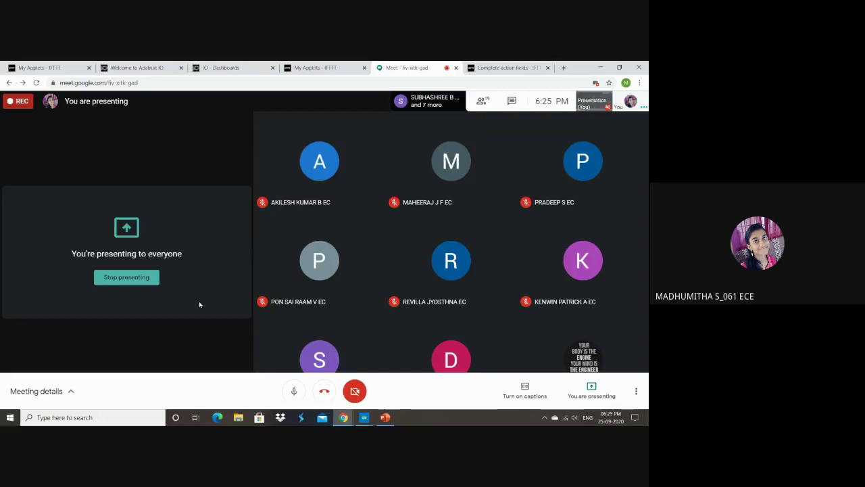
{"action": "left_click", "coordinate": [129, 279]}
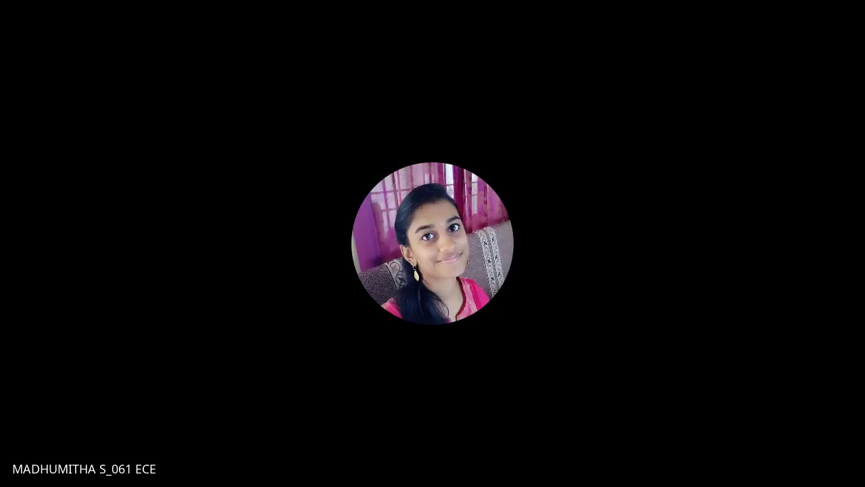